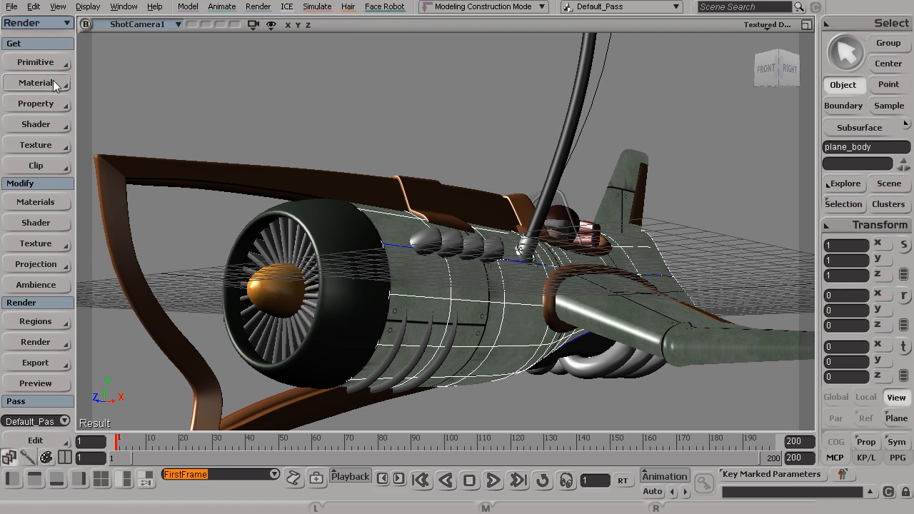
- Open the Render Manager, move it up-right, and review Default_Pass's Output and Pass Shaders tabs
{"action": "left_click", "coordinate": [36, 343]}
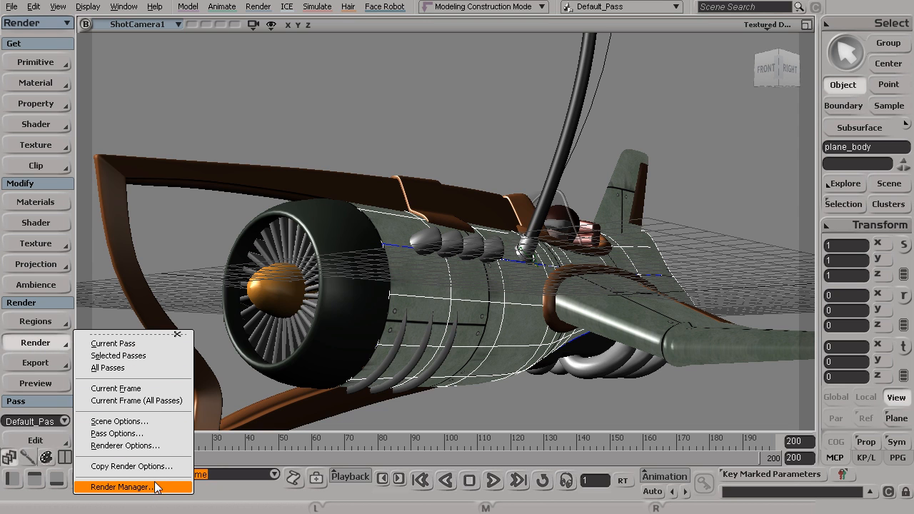
{"action": "left_click", "coordinate": [121, 487]}
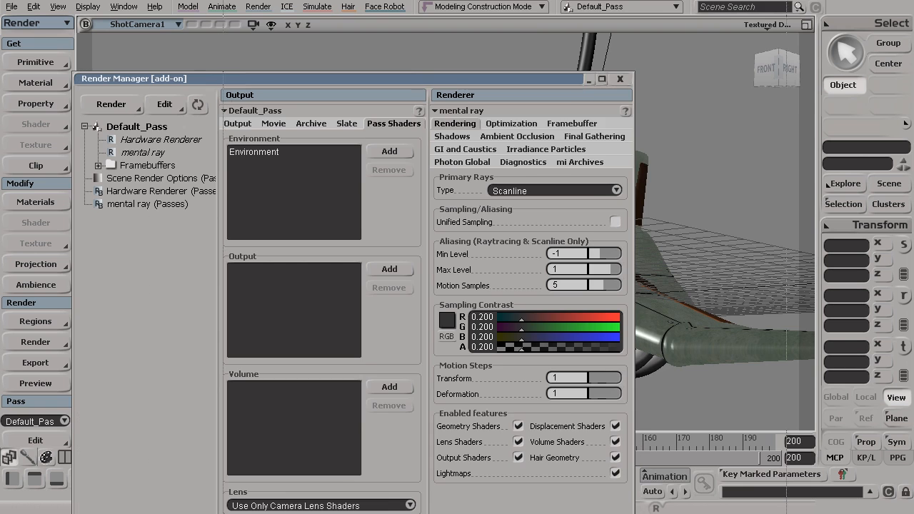
{"action": "left_click_drag", "start_coordinate": [412, 80], "coordinate": [571, 0]}
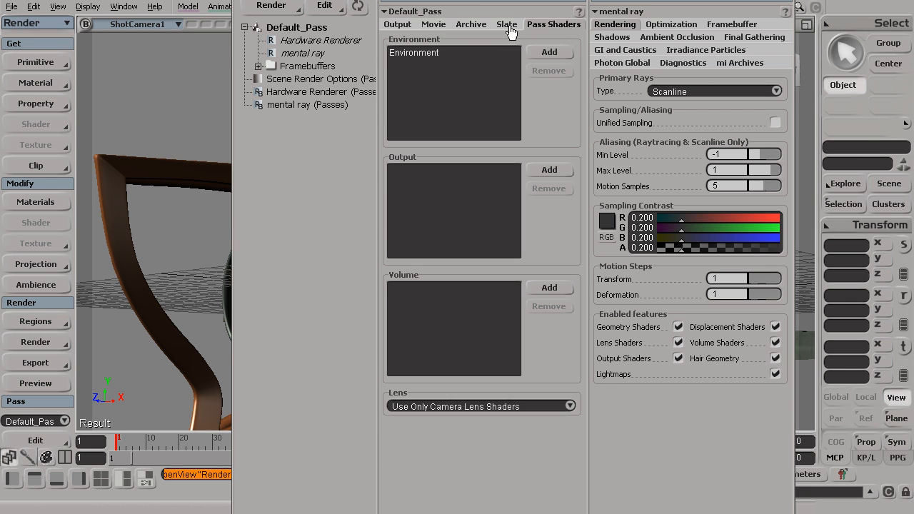
{"action": "left_click", "coordinate": [396, 26]}
{"action": "left_click", "coordinate": [554, 26]}
{"action": "left_click", "coordinate": [404, 27]}
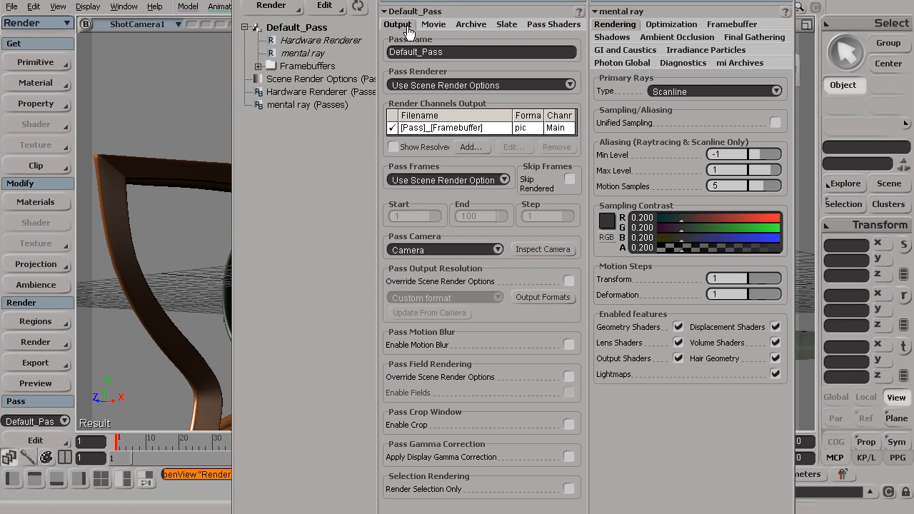
{"action": "left_click", "coordinate": [36, 441]}
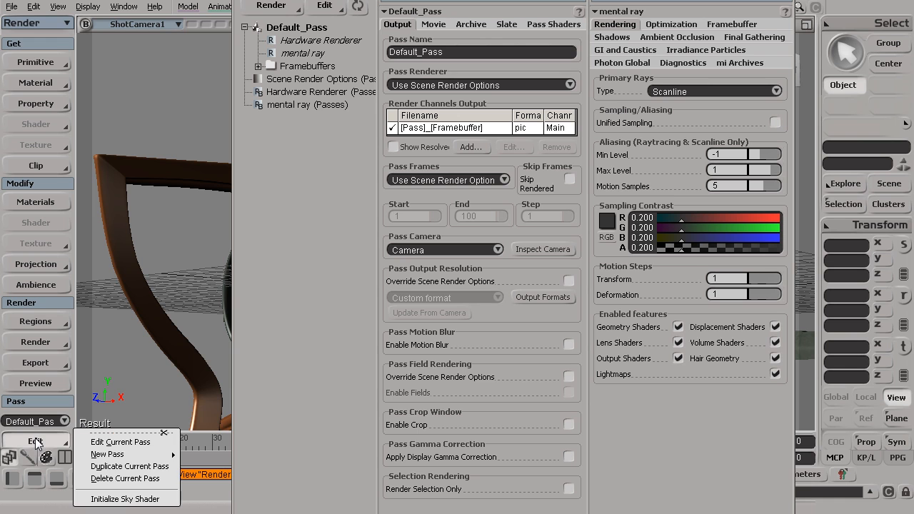
- Inspect the current pass's Output, Movie and Pass Shaders tabs in a separate editor, then close it
{"action": "left_click", "coordinate": [129, 442]}
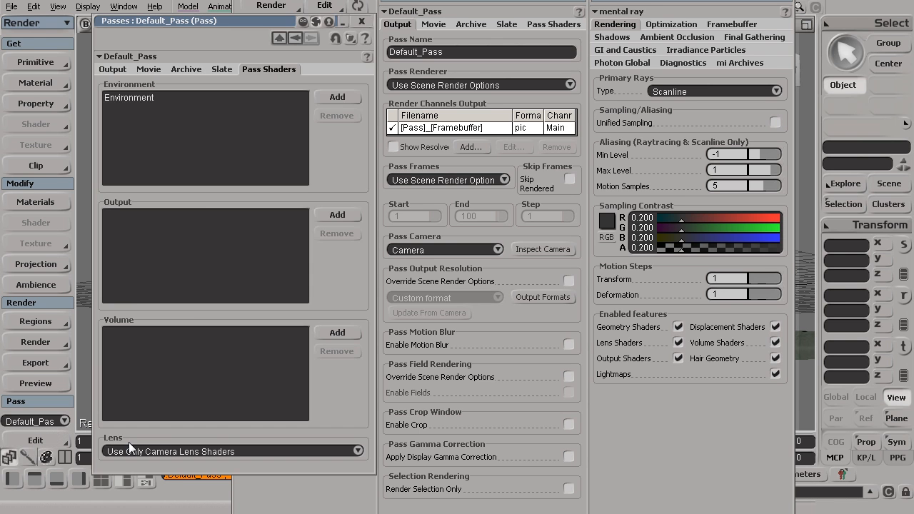
{"action": "left_click", "coordinate": [113, 69]}
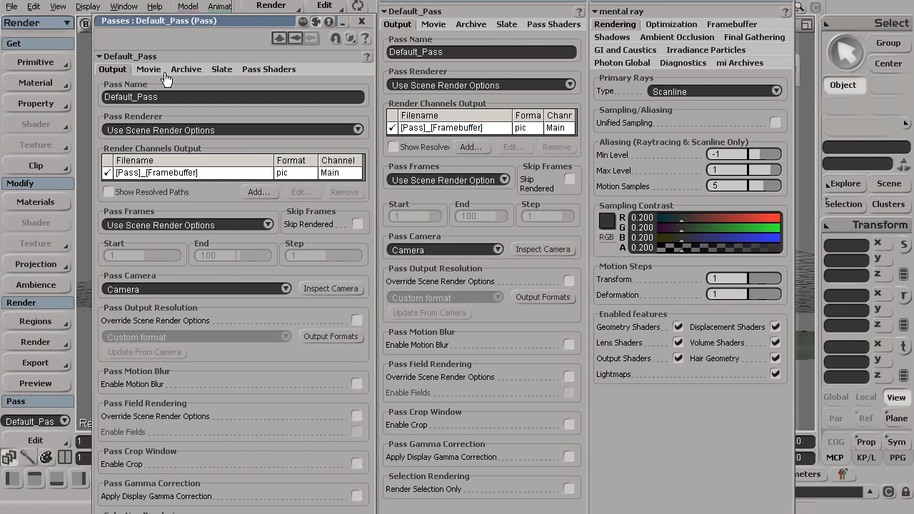
{"action": "left_click", "coordinate": [149, 70]}
{"action": "left_click", "coordinate": [269, 69]}
{"action": "left_click", "coordinate": [362, 21]}
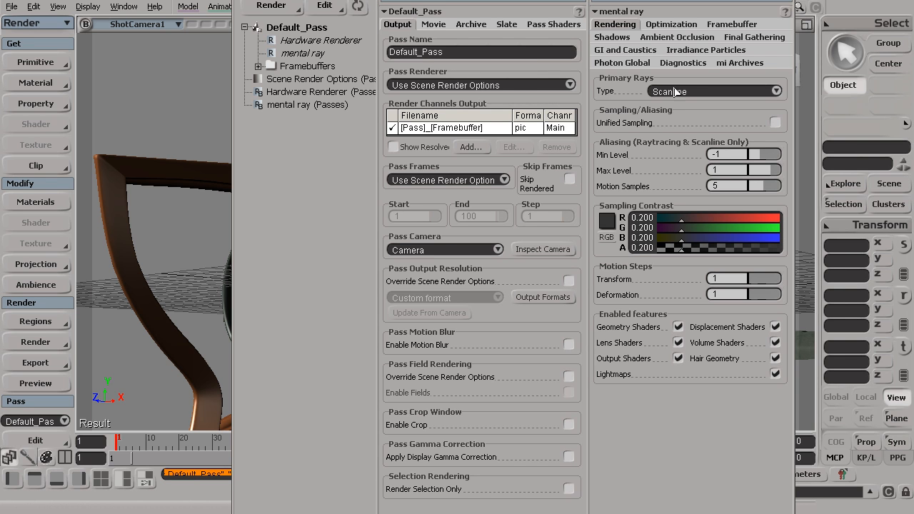
- Review the mental ray Final Gathering and Irradiance Particles pages, leaving final gathering disabled
{"action": "left_click", "coordinate": [738, 45]}
{"action": "left_click", "coordinate": [705, 51]}
{"action": "left_click", "coordinate": [748, 39]}
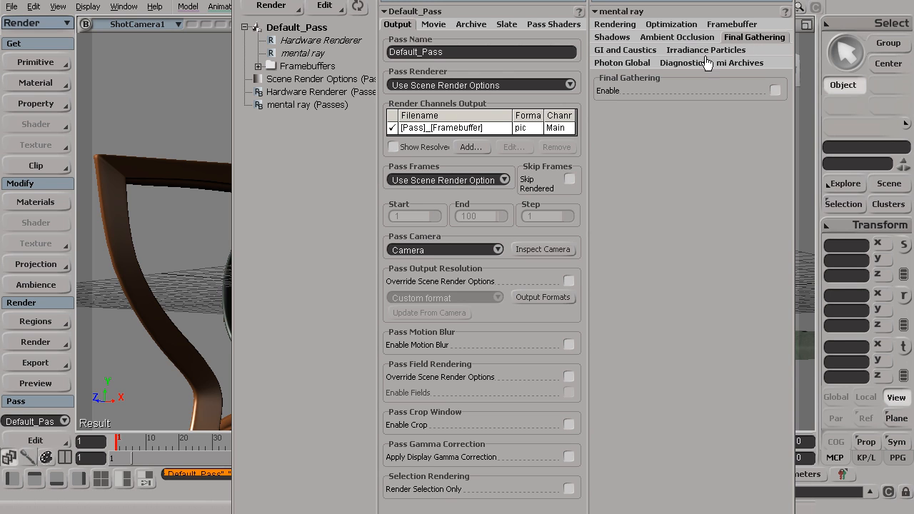
{"action": "left_click", "coordinate": [38, 320]}
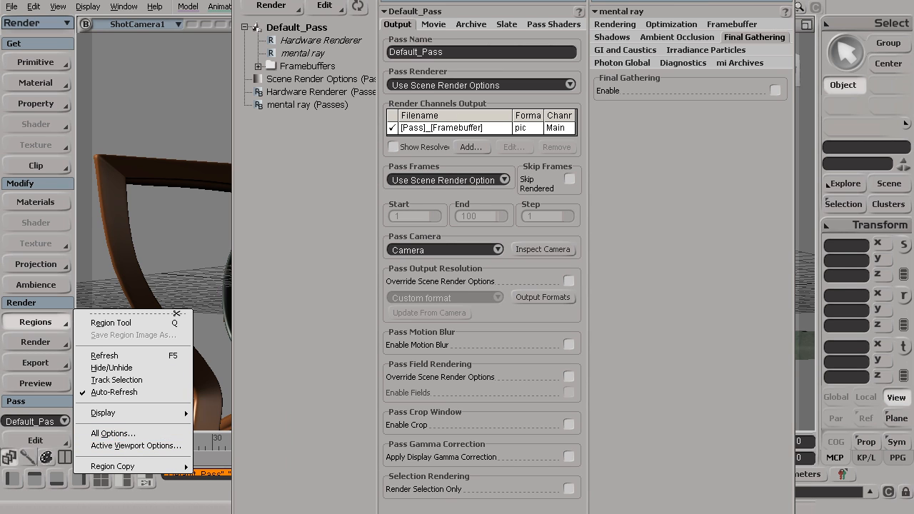
- Show mental ray Rendering settings, then render and close a 1280 x 720 Default_Pass preview
{"action": "left_click", "coordinate": [598, 3]}
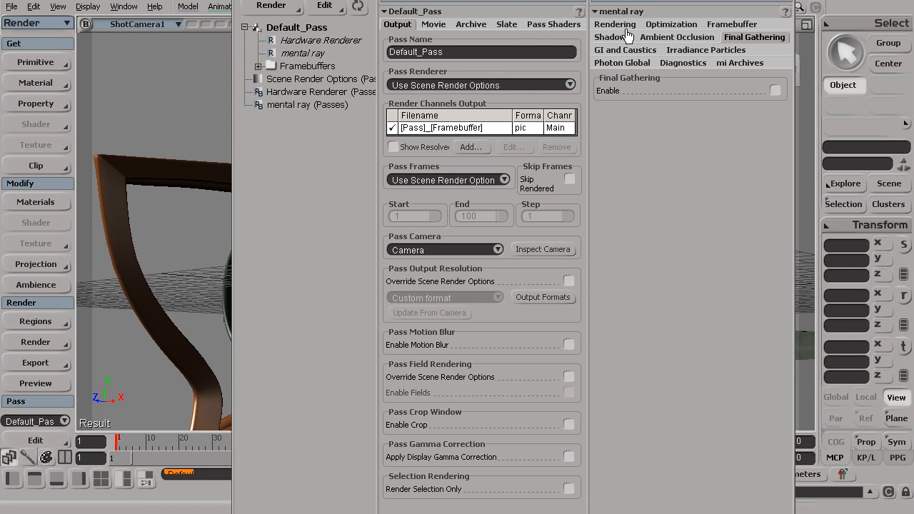
{"action": "left_click", "coordinate": [613, 26]}
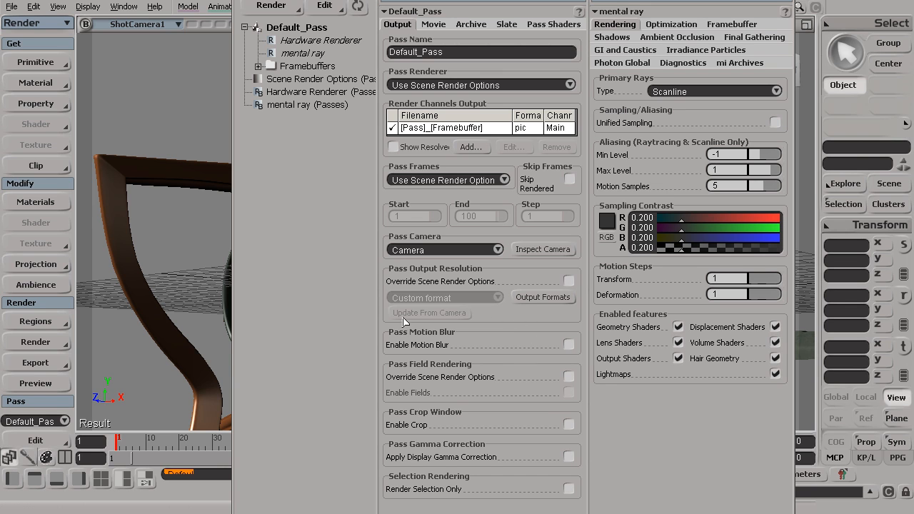
{"action": "left_click", "coordinate": [44, 385]}
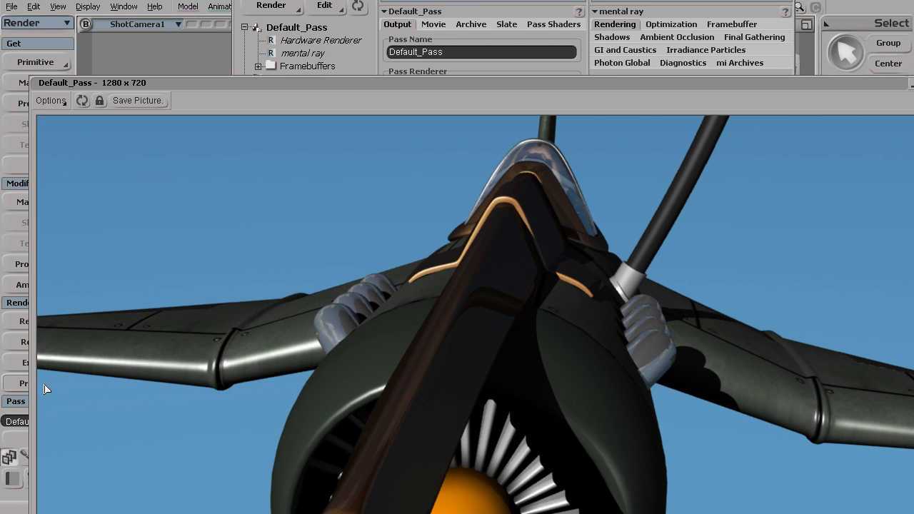
{"action": "left_click_drag", "start_coordinate": [642, 84], "coordinate": [600, 0]}
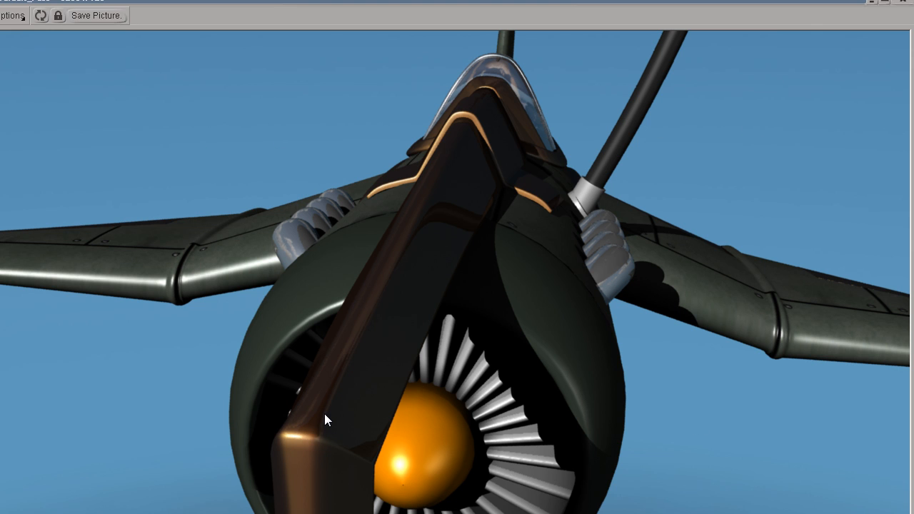
{"action": "left_click", "coordinate": [904, 2]}
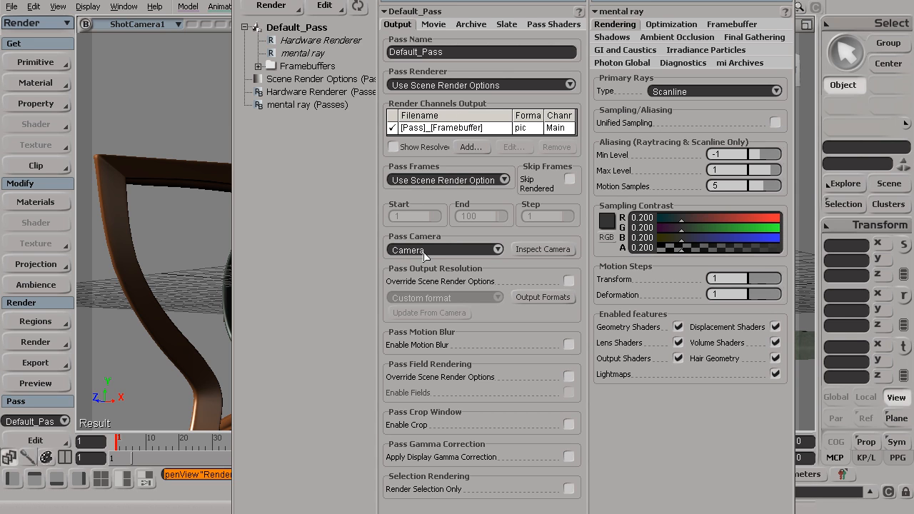
- Switch the viewport to the default Camera view, moving the Render Manager aside
{"action": "left_click_drag", "start_coordinate": [343, 0], "coordinate": [472, 6]}
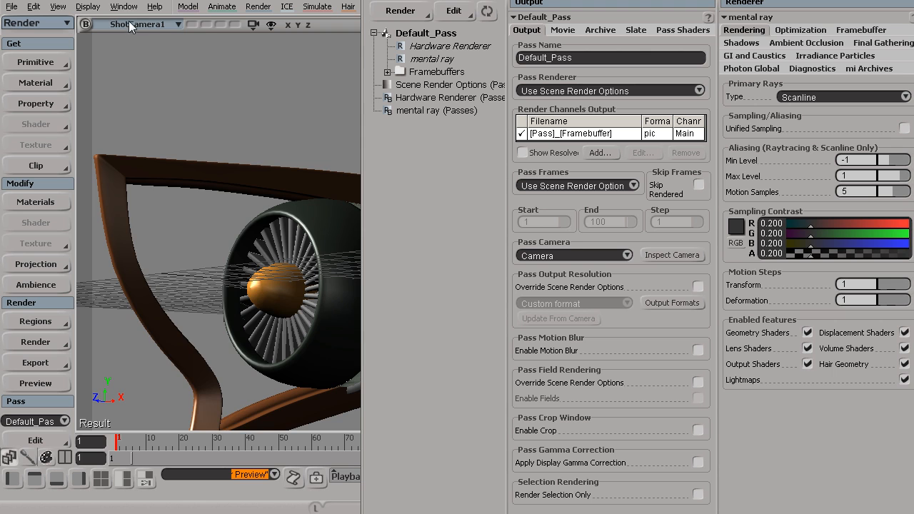
{"action": "left_click", "coordinate": [133, 22]}
{"action": "mouse_move", "coordinate": [185, 45]}
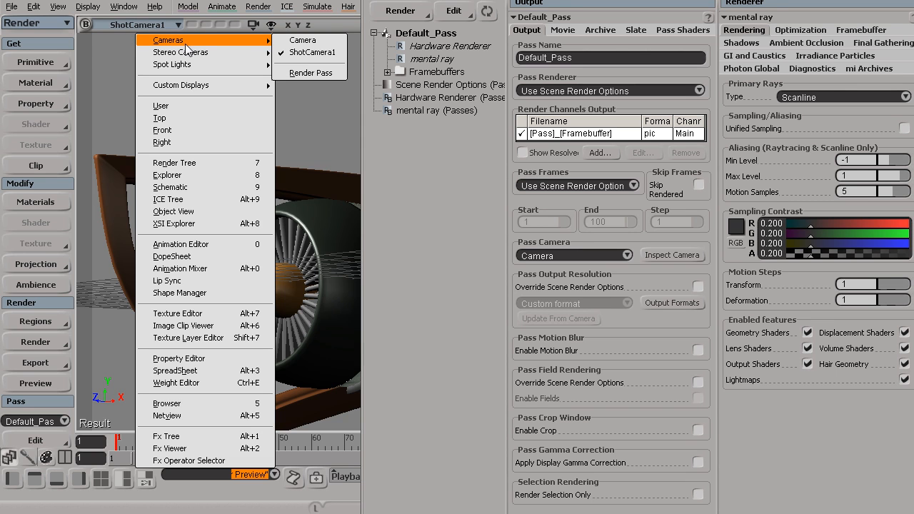
{"action": "left_click", "coordinate": [328, 42]}
{"action": "left_click_drag", "start_coordinate": [499, 0], "coordinate": [448, 24]}
{"action": "double_click", "coordinate": [801, 39]}
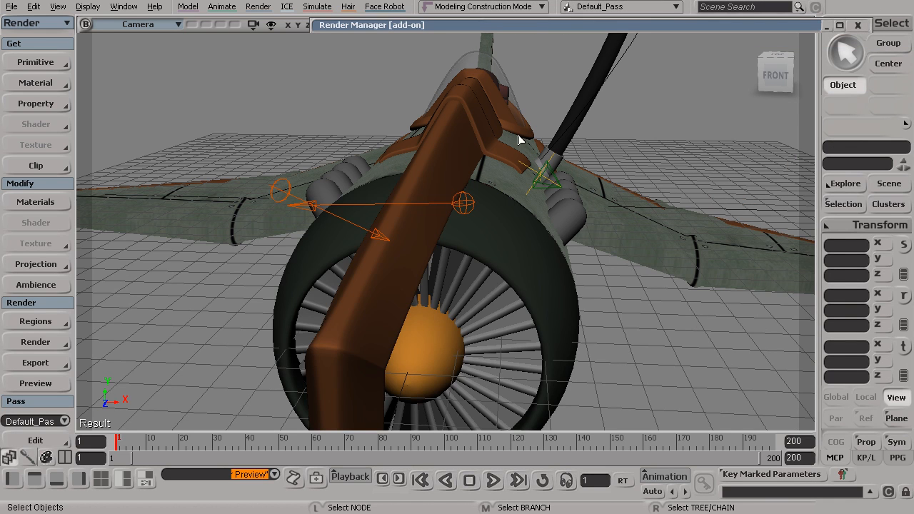
{"action": "double_click", "coordinate": [544, 26]}
- Set the Default_Pass camera to ShotCamera1 and render a 1280 x 720 preview of the jet
{"action": "left_click", "coordinate": [541, 296]}
{"action": "left_click", "coordinate": [536, 306]}
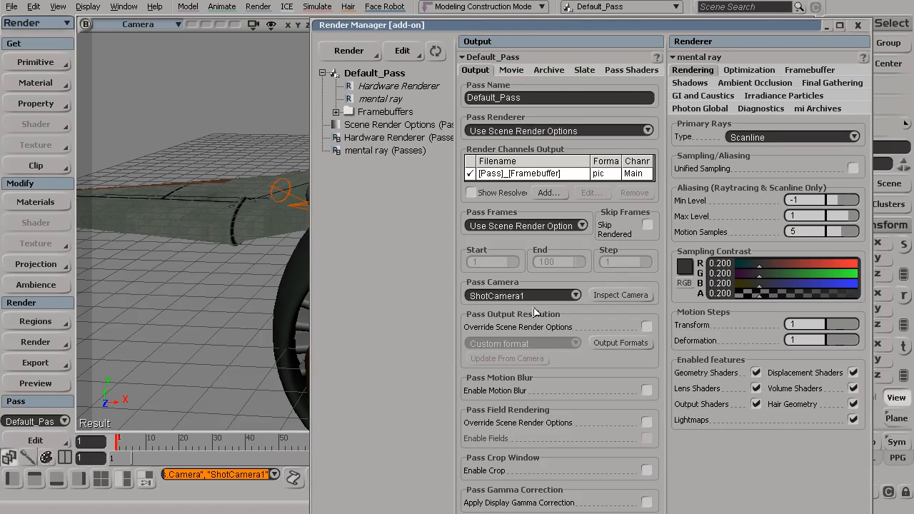
{"action": "left_click", "coordinate": [30, 384]}
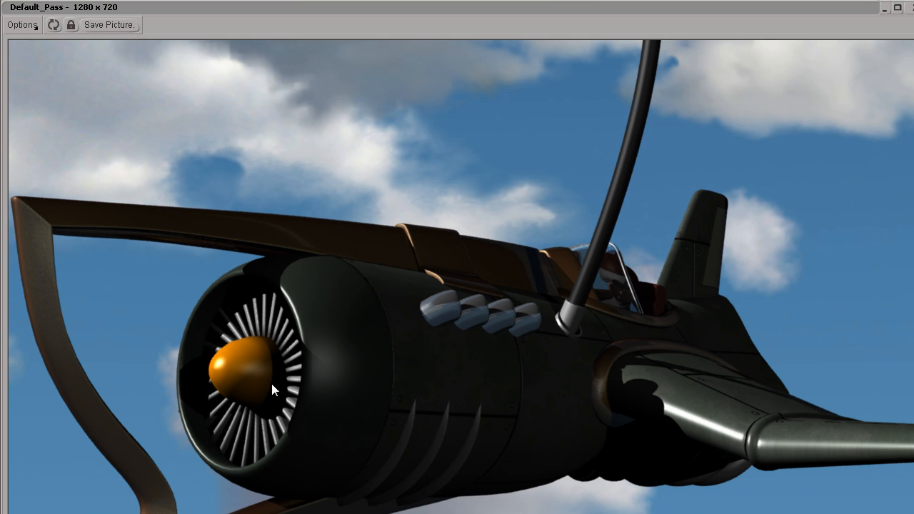
{"action": "left_click", "coordinate": [911, 6]}
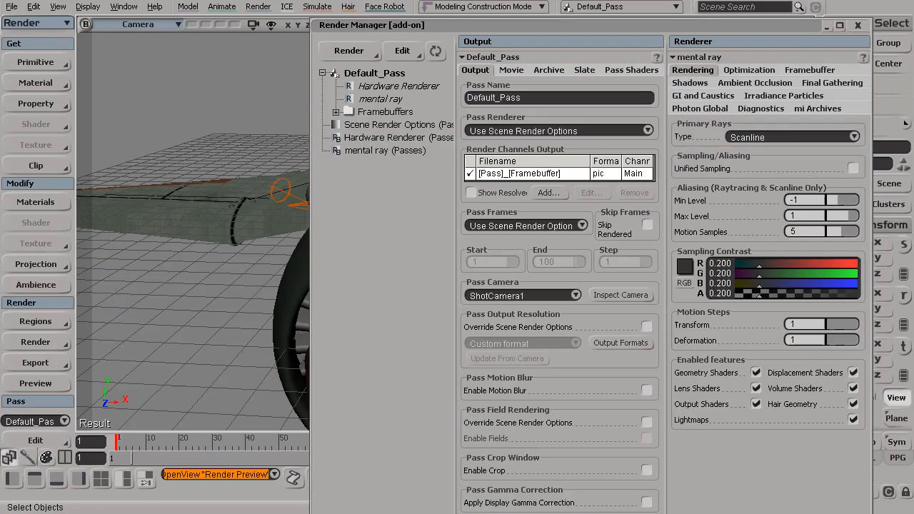
- Collapse the Render Manager and view the scene through ShotCamera1
{"action": "double_click", "coordinate": [769, 24]}
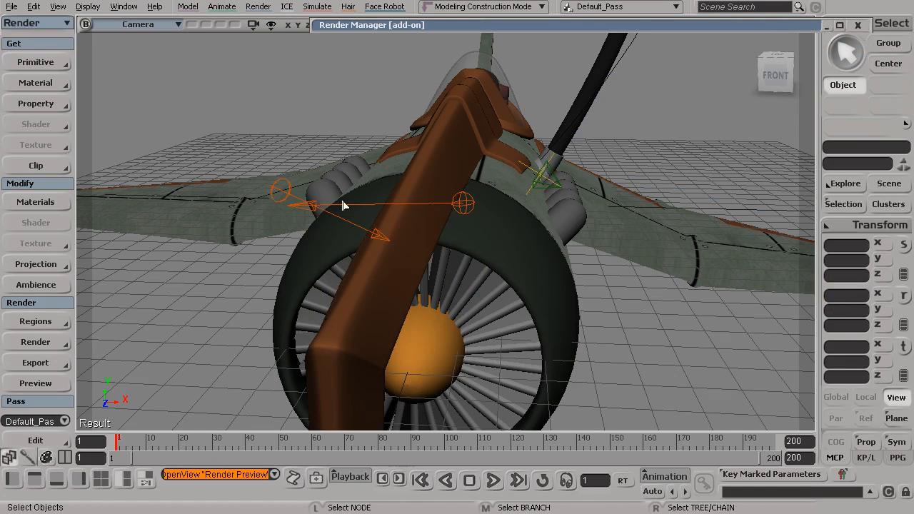
{"action": "left_click", "coordinate": [157, 24]}
{"action": "mouse_move", "coordinate": [198, 41]}
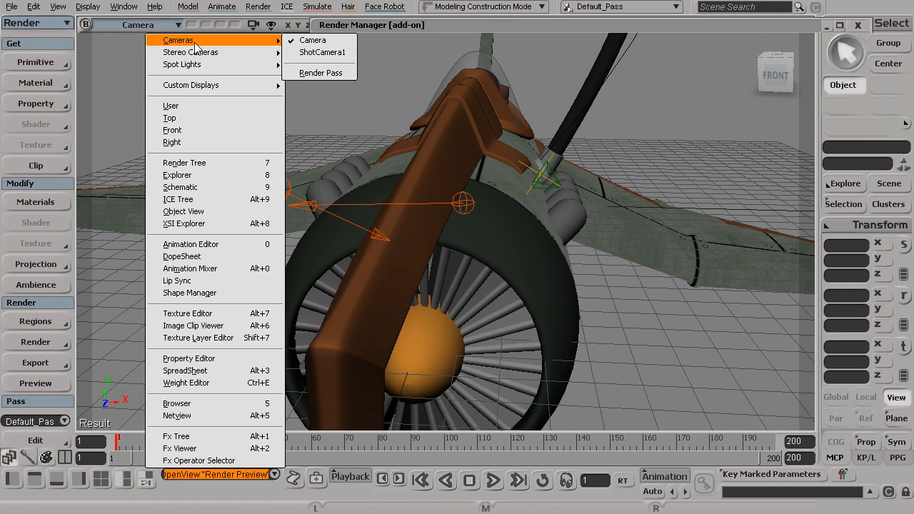
{"action": "left_click", "coordinate": [315, 52]}
- Draw a render region over the jet with Q and render a preview of the pass
{"action": "key", "text": "q"}
{"action": "left_click_drag", "start_coordinate": [139, 100], "coordinate": [800, 427]}
{"action": "key", "text": "space"}
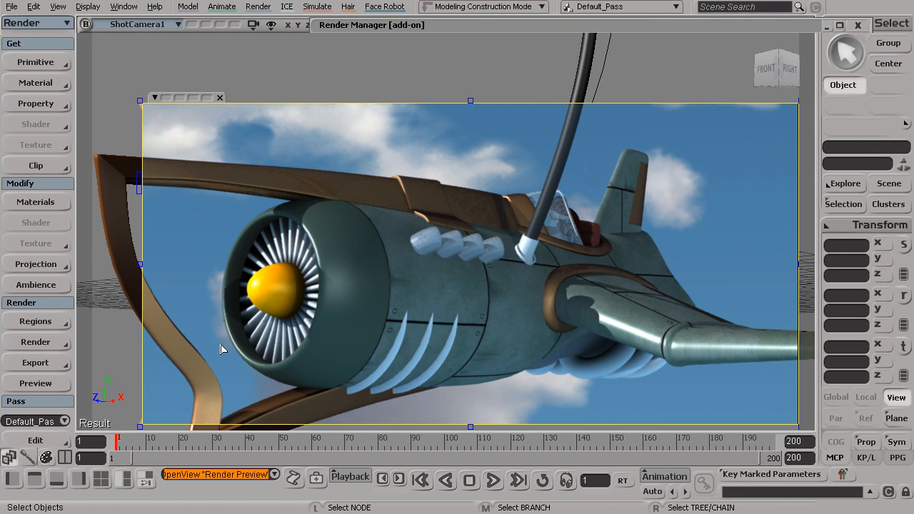
{"action": "left_click", "coordinate": [36, 383]}
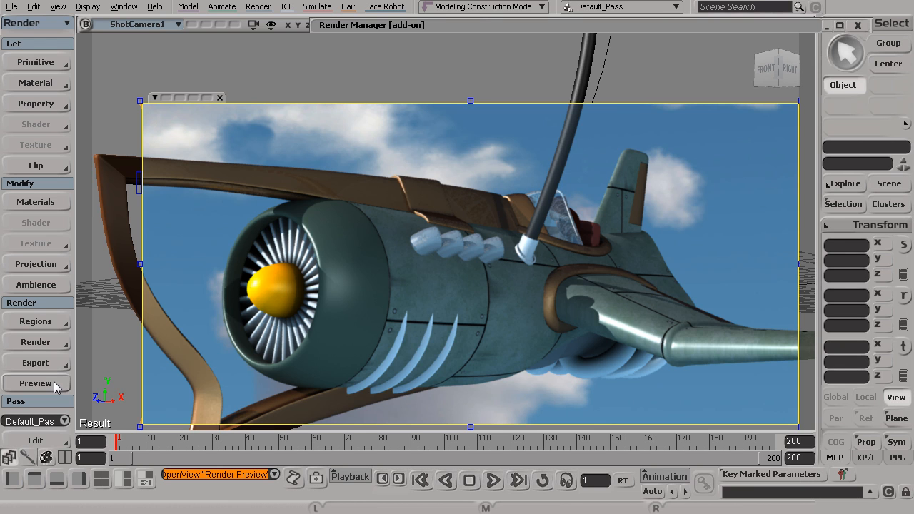
- Compare the render region's Final Gathering (Multiframe, 100 rays, 15 points) with the pass renderer's settings
{"action": "left_click", "coordinate": [30, 325]}
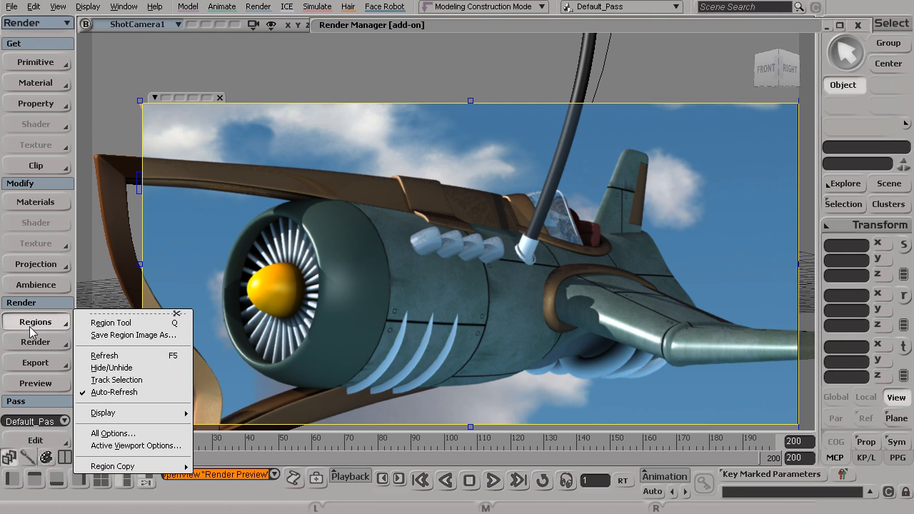
{"action": "left_click", "coordinate": [140, 434]}
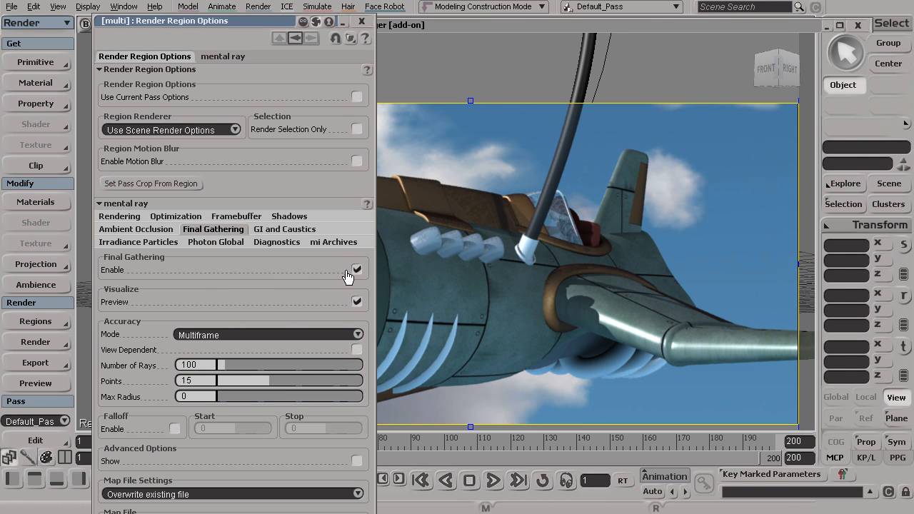
{"action": "left_click", "coordinate": [36, 342]}
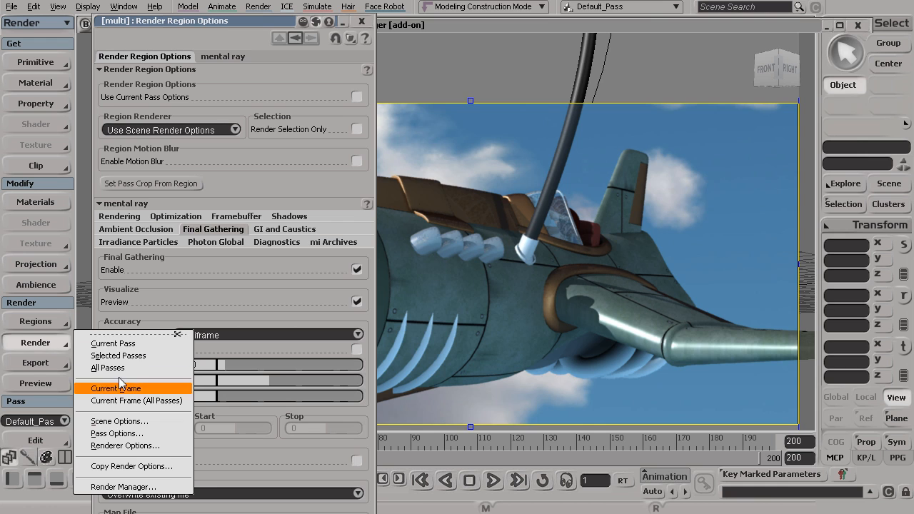
{"action": "left_click", "coordinate": [134, 487]}
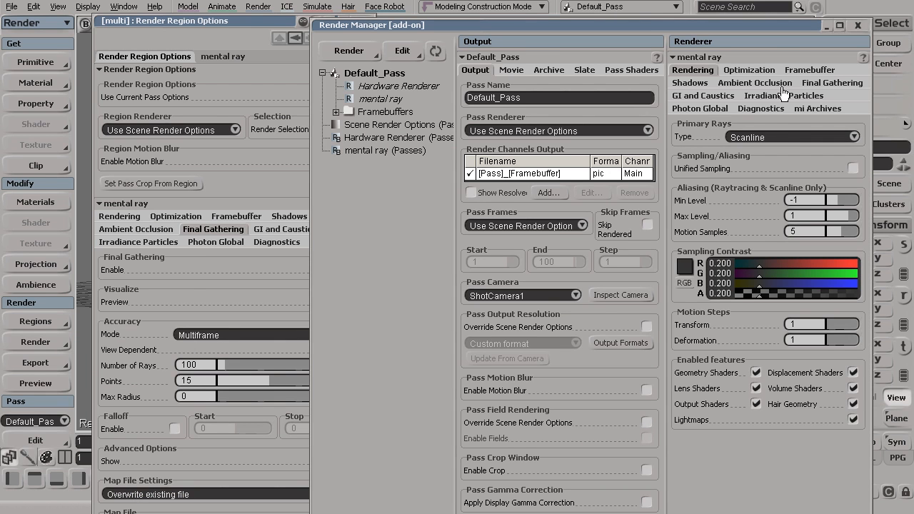
{"action": "left_click", "coordinate": [822, 83]}
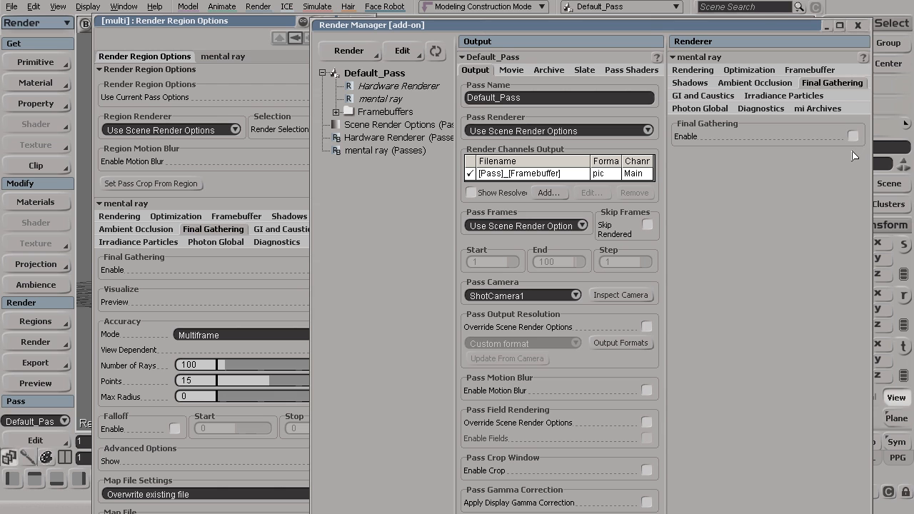
{"action": "left_click", "coordinate": [858, 27]}
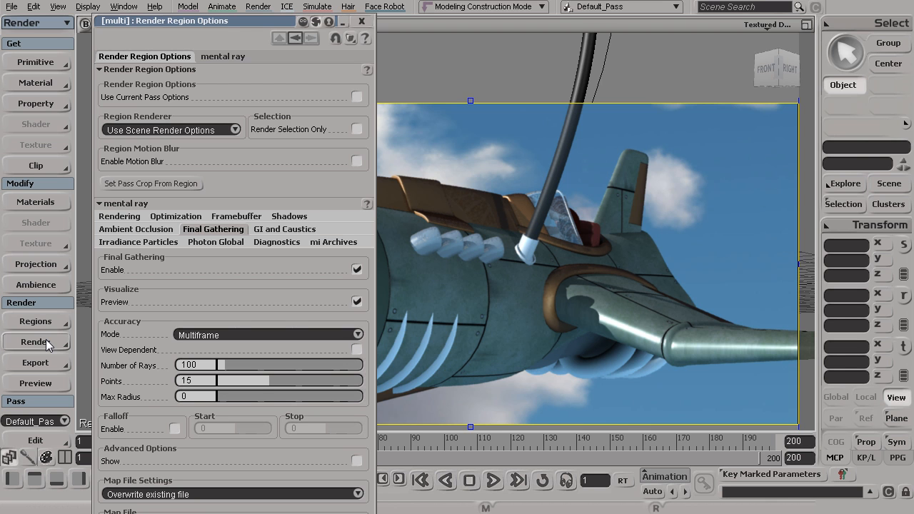
{"action": "left_click", "coordinate": [362, 21]}
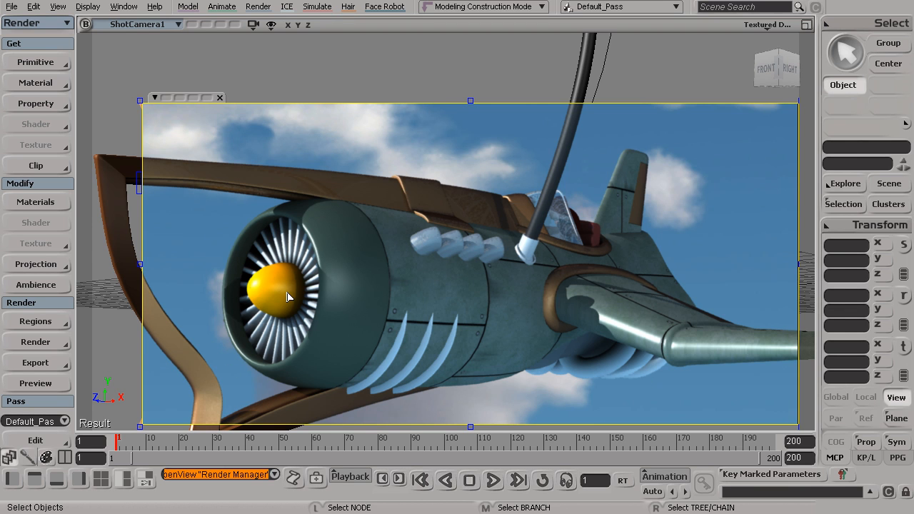
- Copy the active viewport's region settings to the global renderer and render a Default_Pass preview
{"action": "left_click", "coordinate": [53, 325]}
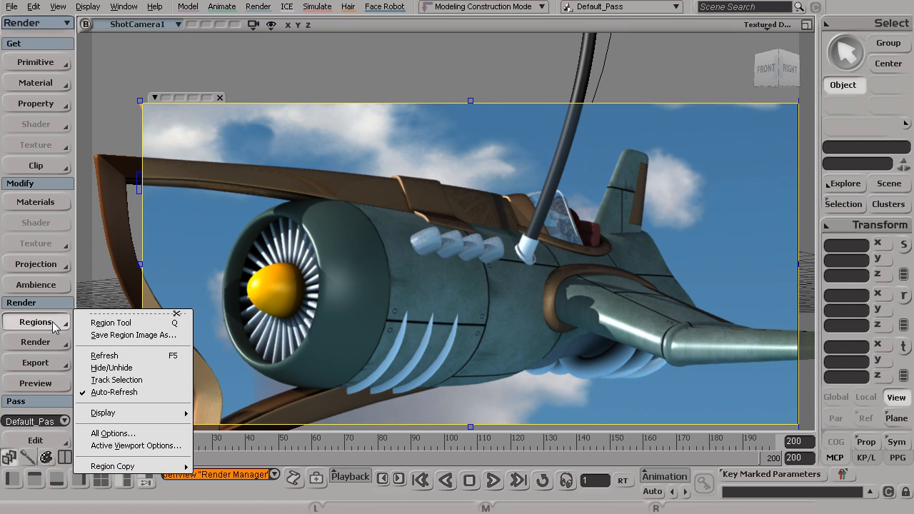
{"action": "mouse_move", "coordinate": [164, 470]}
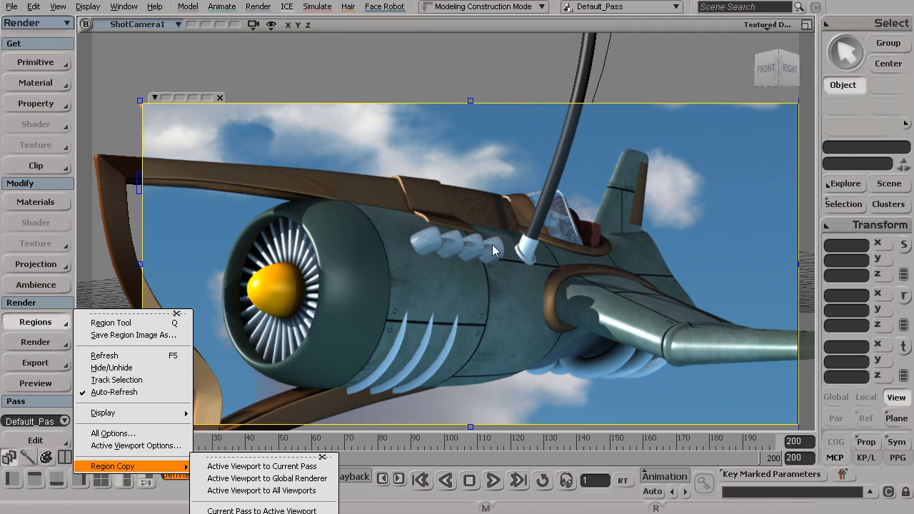
{"action": "left_click", "coordinate": [240, 484]}
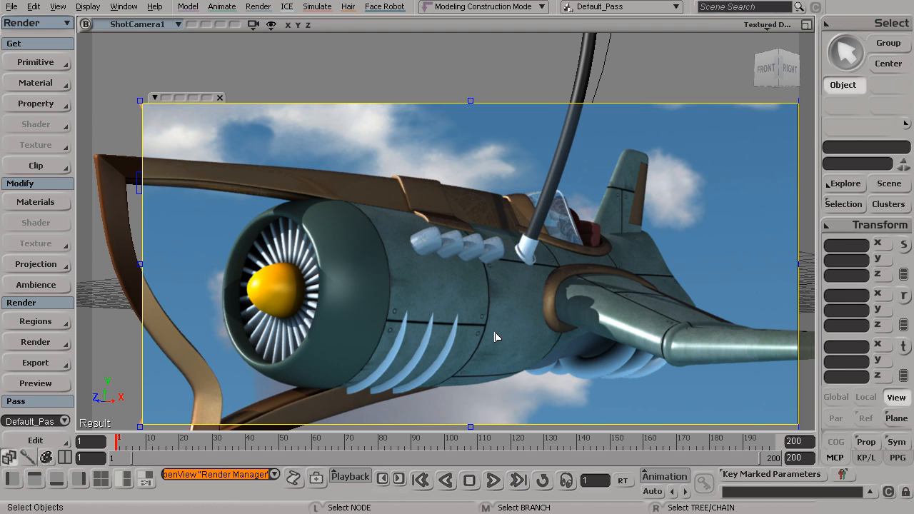
{"action": "left_click", "coordinate": [45, 385]}
{"action": "left_click", "coordinate": [65, 345]}
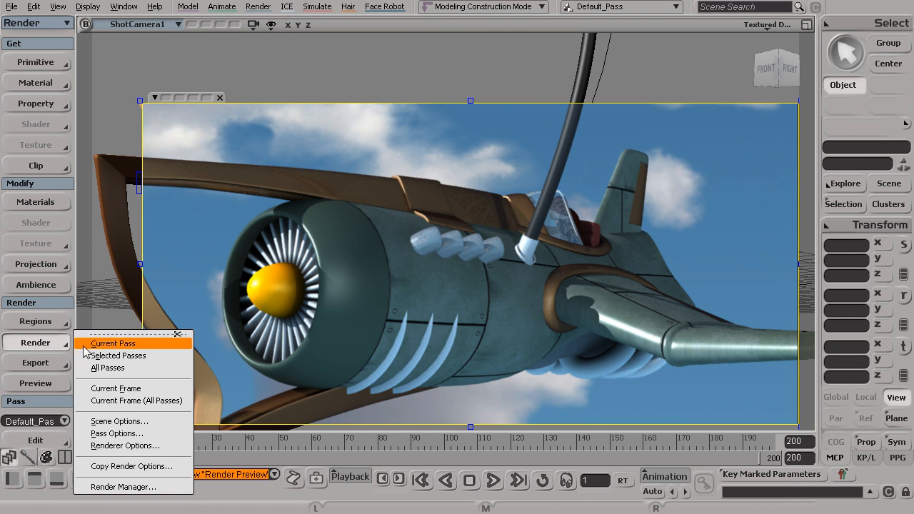
{"action": "left_click", "coordinate": [126, 489]}
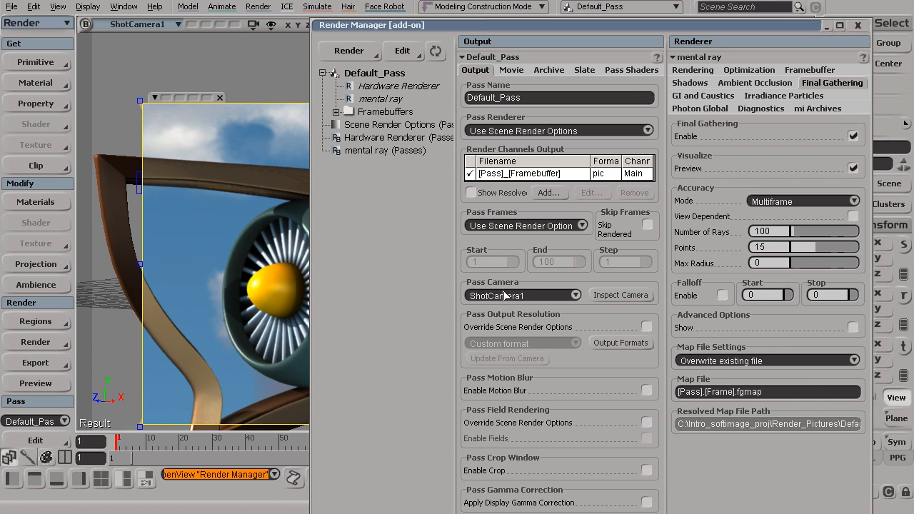
- Show Scene Render Options and check the 1280 x 720 output width and height
{"action": "left_click", "coordinate": [374, 126]}
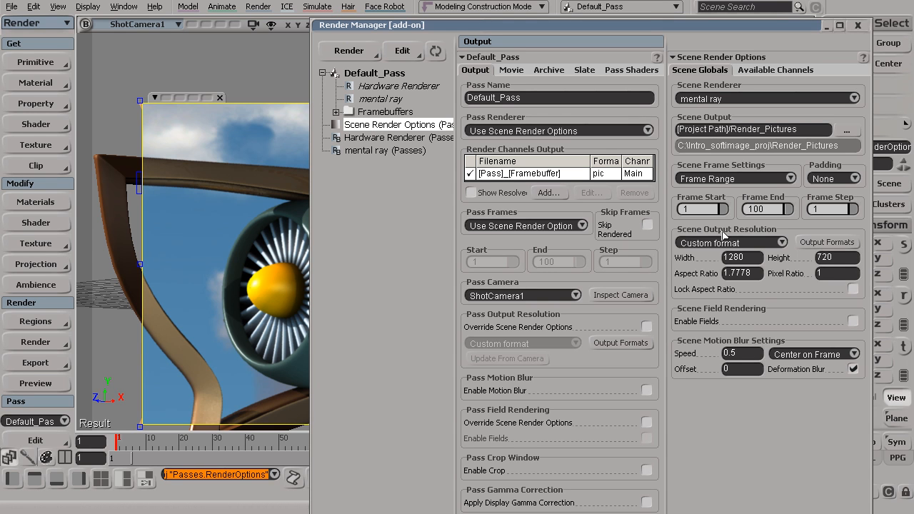
{"action": "left_click", "coordinate": [755, 262]}
{"action": "left_click", "coordinate": [855, 261]}
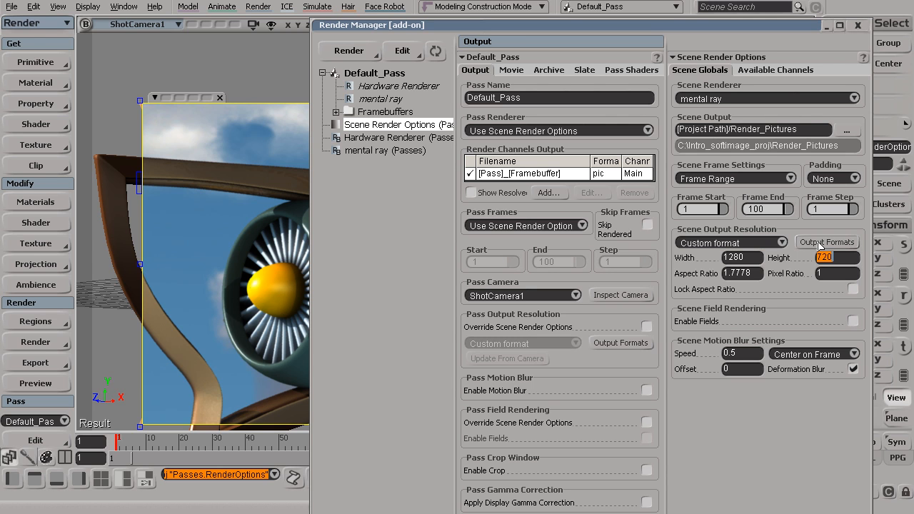
{"action": "left_click", "coordinate": [820, 244]}
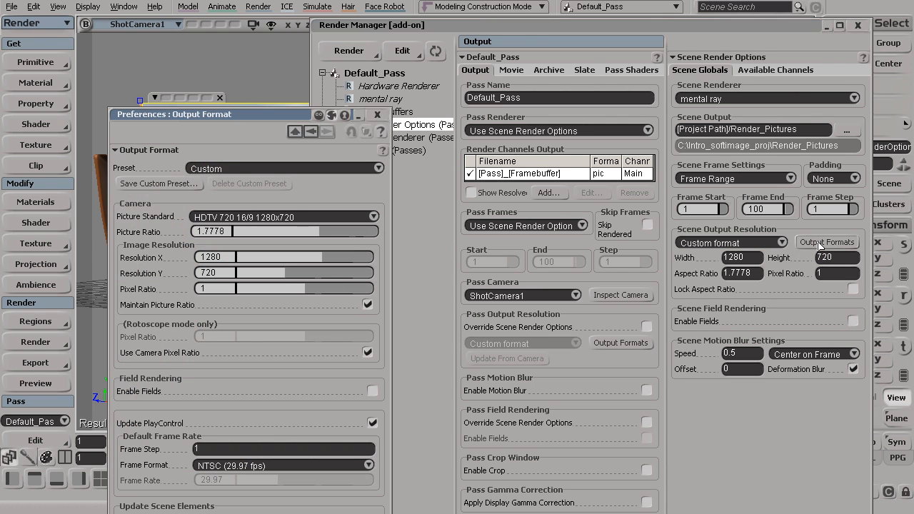
- Apply the NTSC_DV_720x480 output preset (720 x 480, pixel ratio 0.9) to camera, render and playback settings
{"action": "left_click_drag", "start_coordinate": [267, 115], "coordinate": [300, 65]}
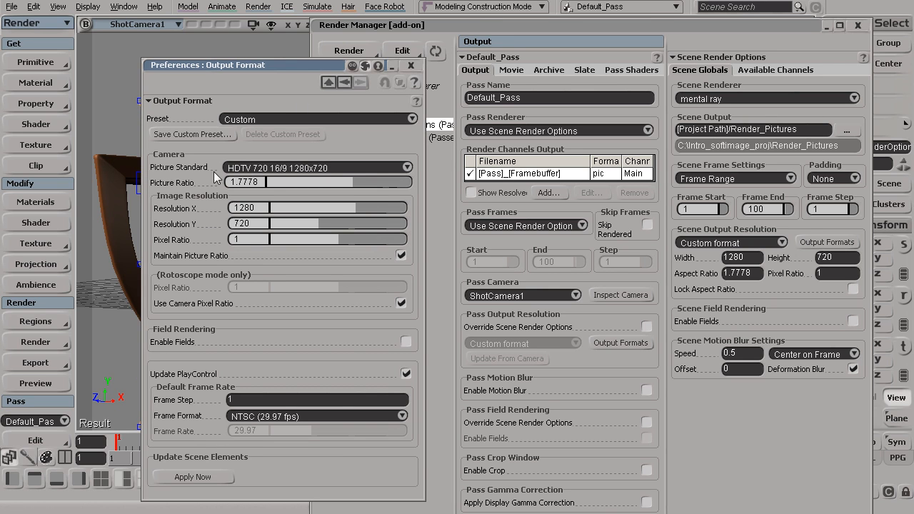
{"action": "left_click", "coordinate": [269, 120]}
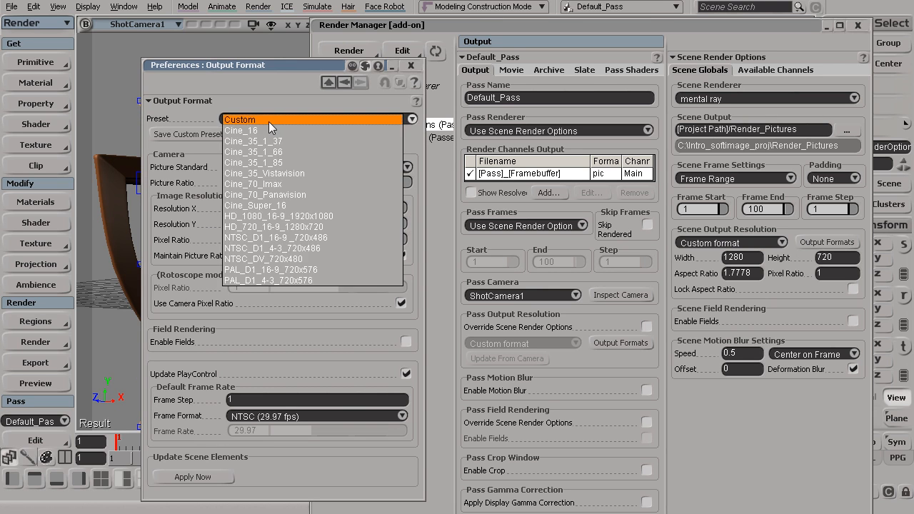
{"action": "left_click", "coordinate": [270, 122]}
{"action": "left_click", "coordinate": [272, 168]}
{"action": "left_click", "coordinate": [271, 166]}
{"action": "left_click", "coordinate": [300, 121]}
{"action": "left_click", "coordinate": [300, 119]}
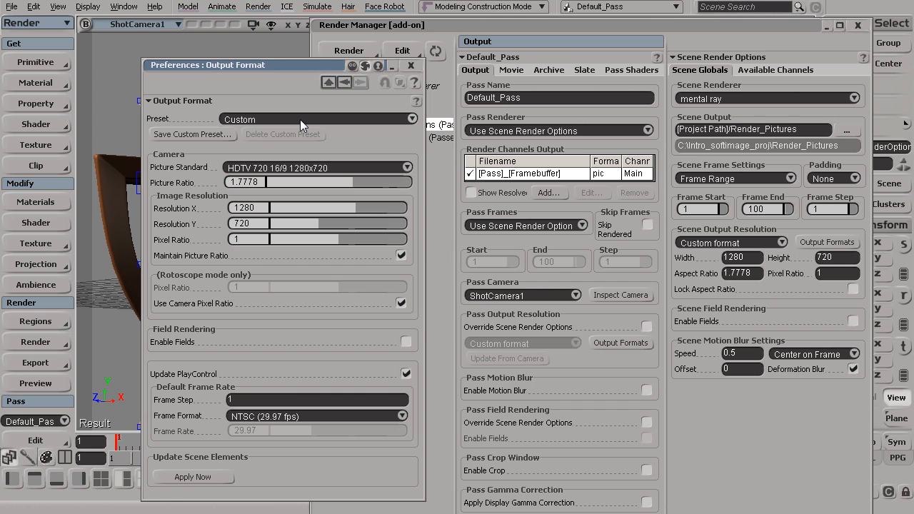
{"action": "left_click", "coordinate": [300, 119]}
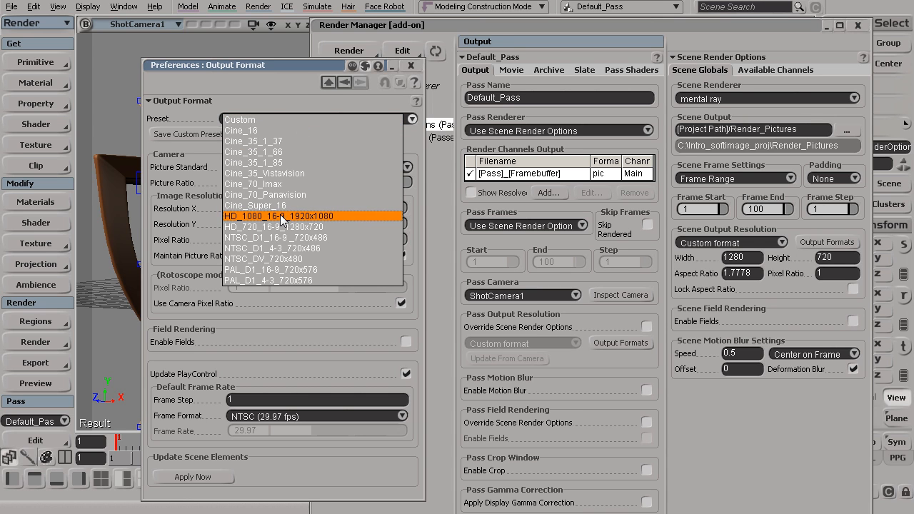
{"action": "left_click", "coordinate": [275, 265]}
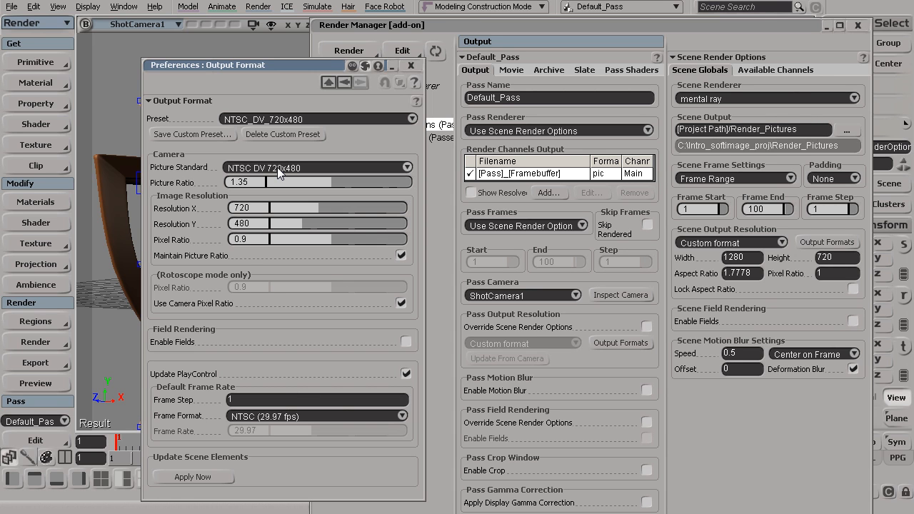
{"action": "left_click", "coordinate": [193, 477]}
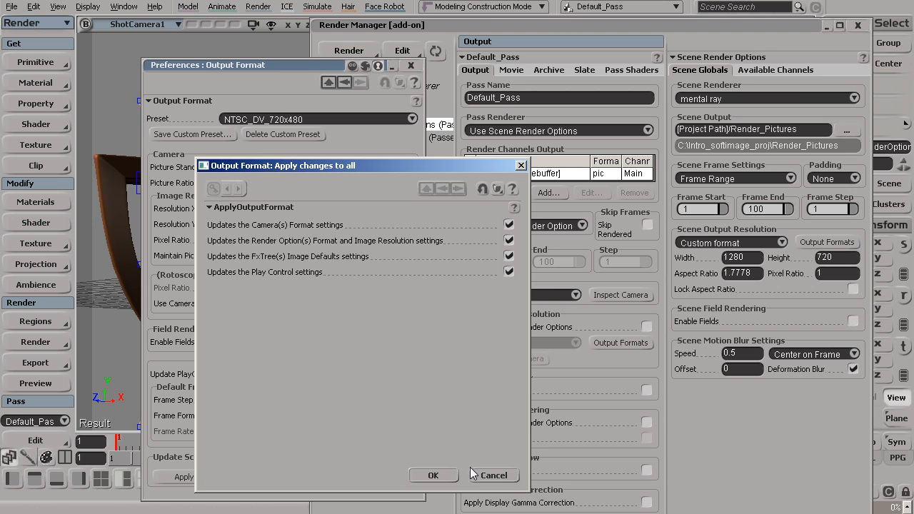
{"action": "left_click", "coordinate": [444, 476]}
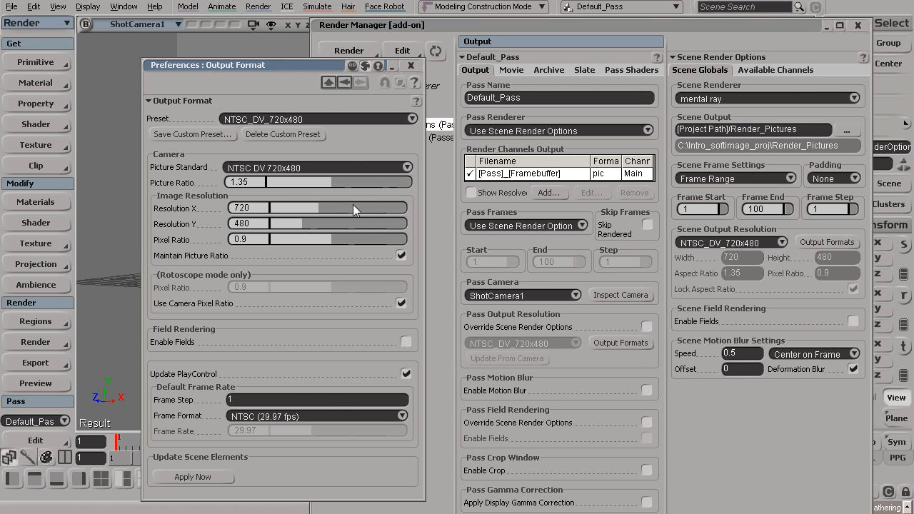
- Close the output format preferences and render region, then render and close a 720 x 480 jet preview
{"action": "left_click", "coordinate": [413, 67]}
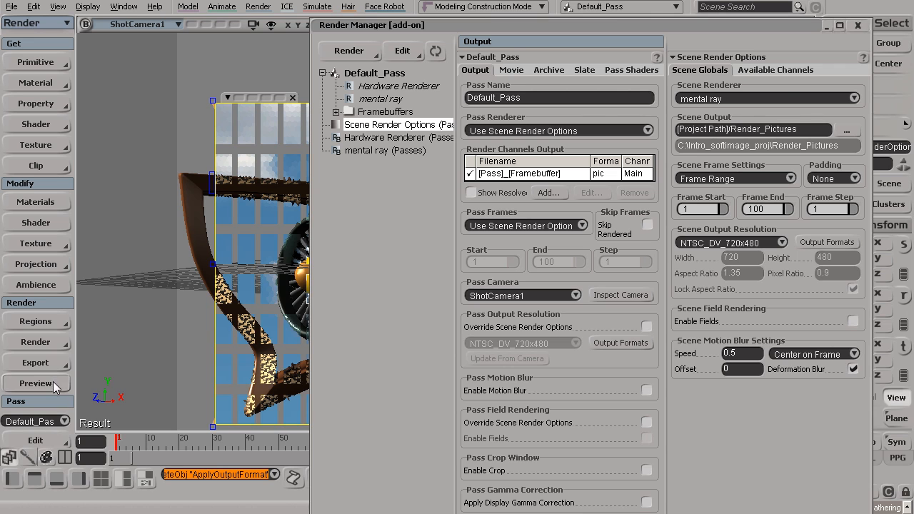
{"action": "left_click", "coordinate": [293, 97]}
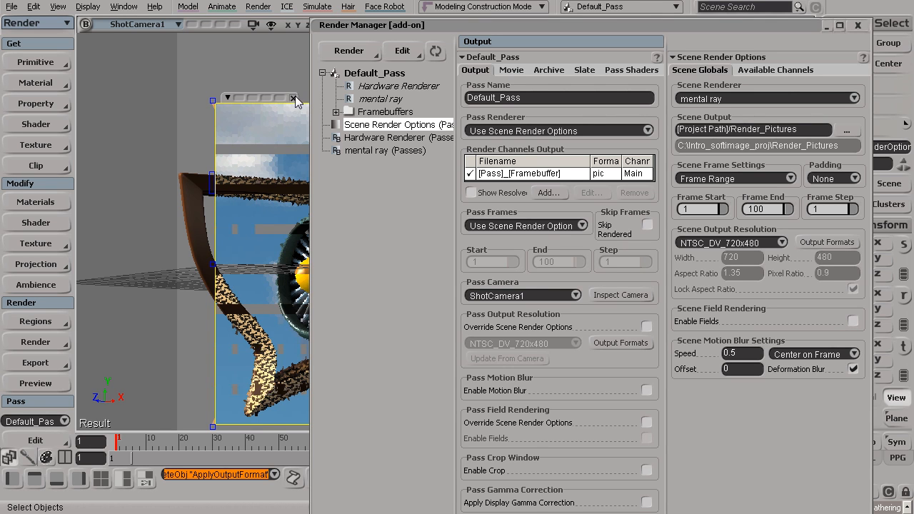
{"action": "left_click", "coordinate": [50, 381]}
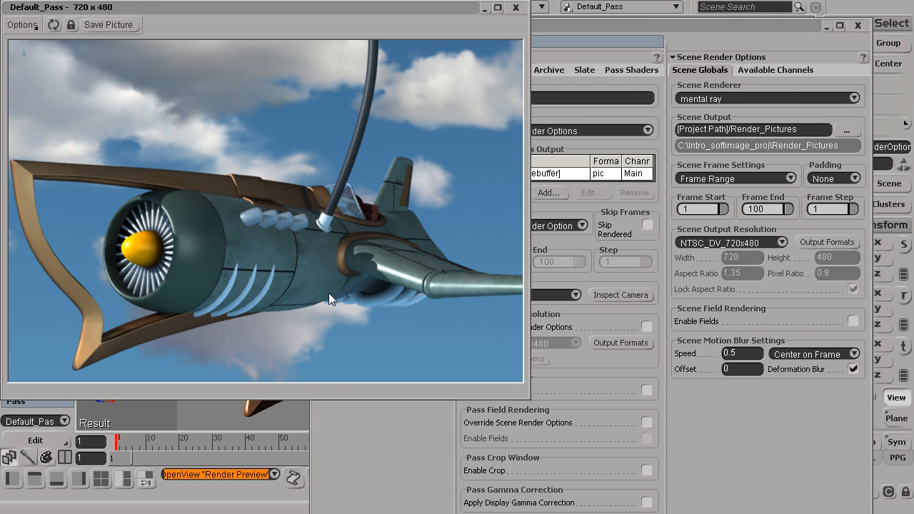
{"action": "left_click", "coordinate": [515, 8]}
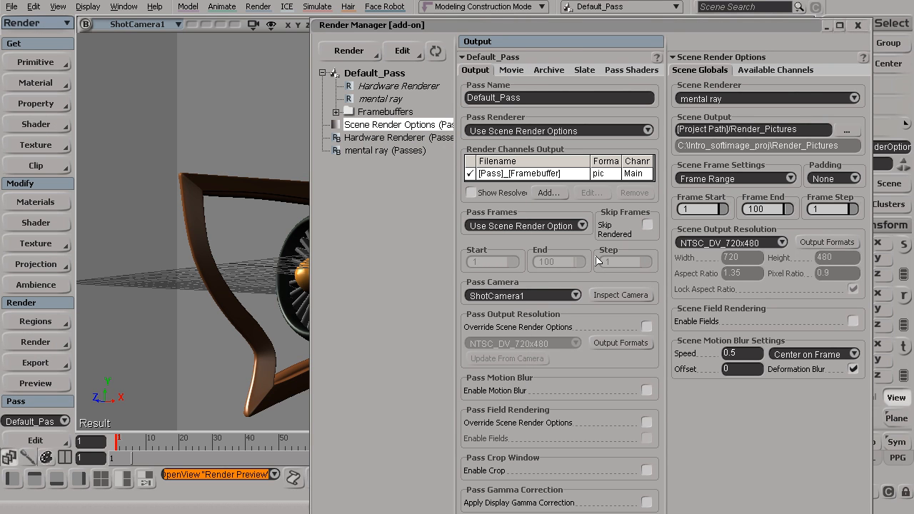
- Switch the output format preset from NTSC_DV_720x480 to Custom
{"action": "left_click", "coordinate": [815, 245]}
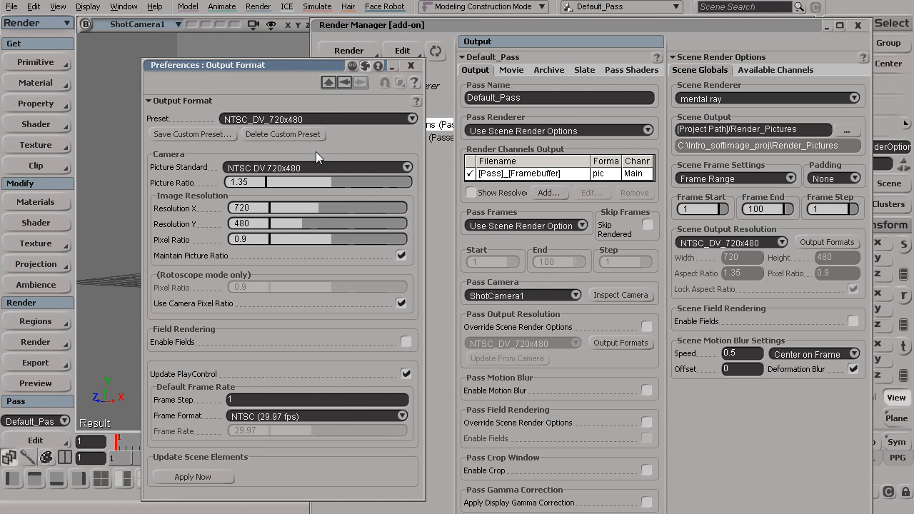
{"action": "left_click", "coordinate": [270, 120]}
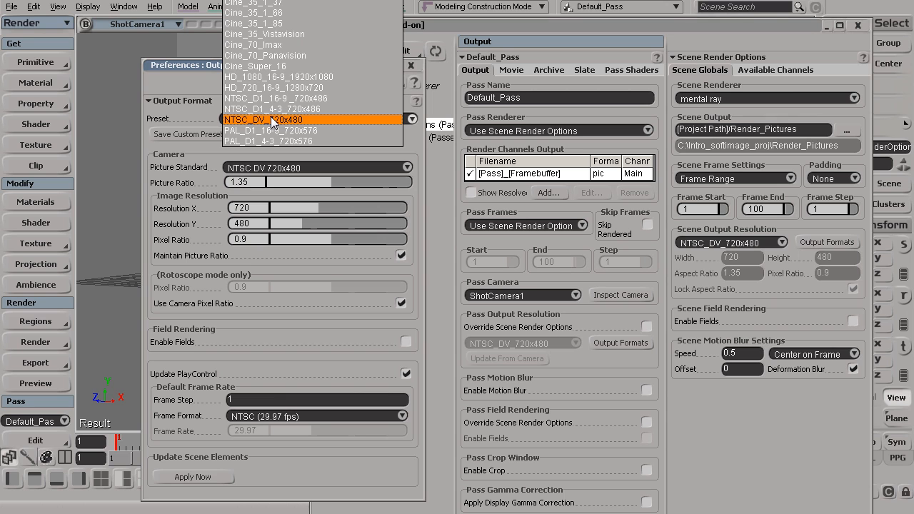
{"action": "left_click", "coordinate": [270, 121]}
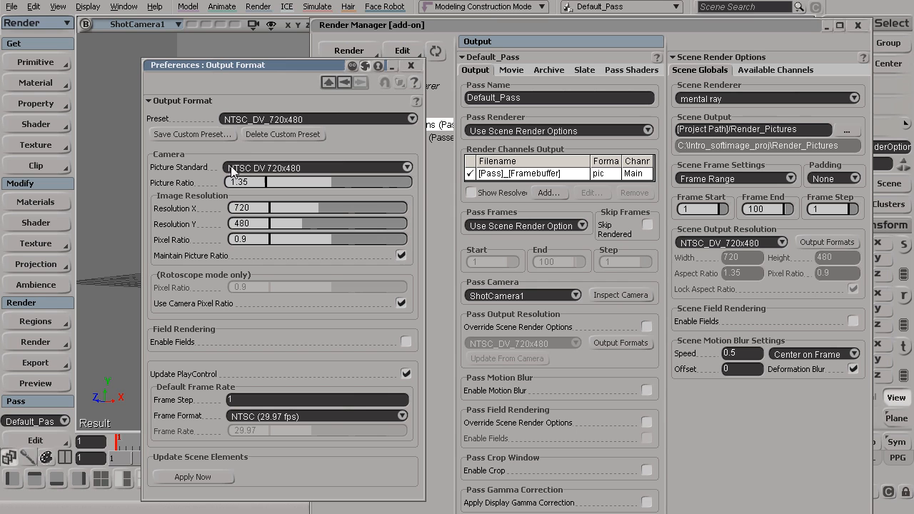
{"action": "left_click", "coordinate": [282, 120]}
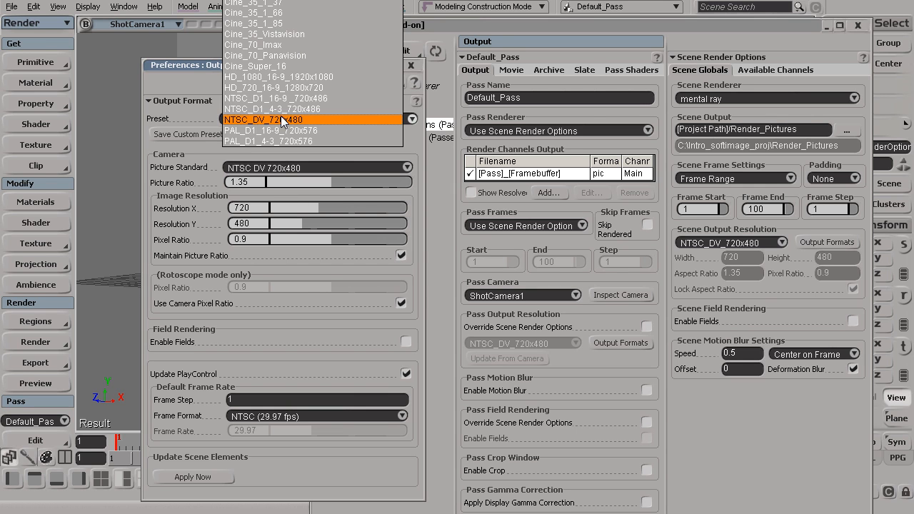
{"action": "left_click", "coordinate": [282, 120]}
{"action": "left_click_drag", "start_coordinate": [182, 72], "coordinate": [178, 104]}
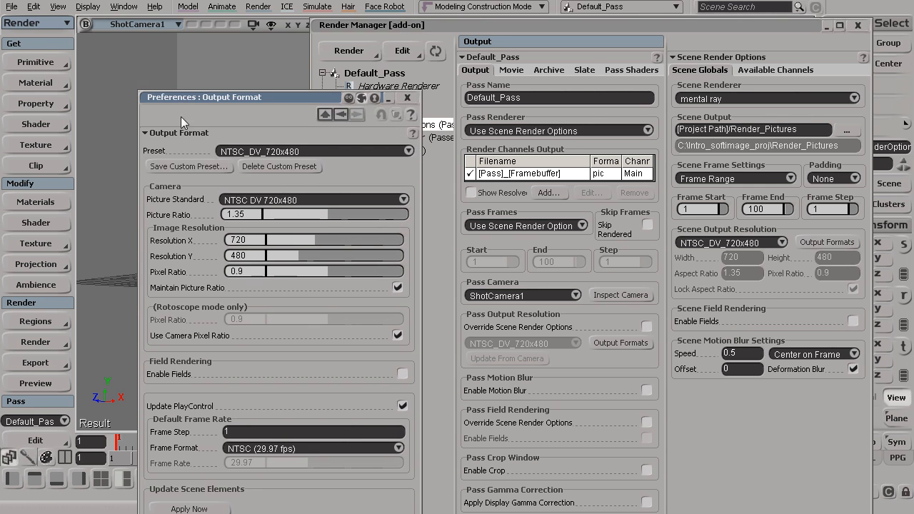
{"action": "left_click", "coordinate": [250, 150]}
{"action": "left_click", "coordinate": [262, 21]}
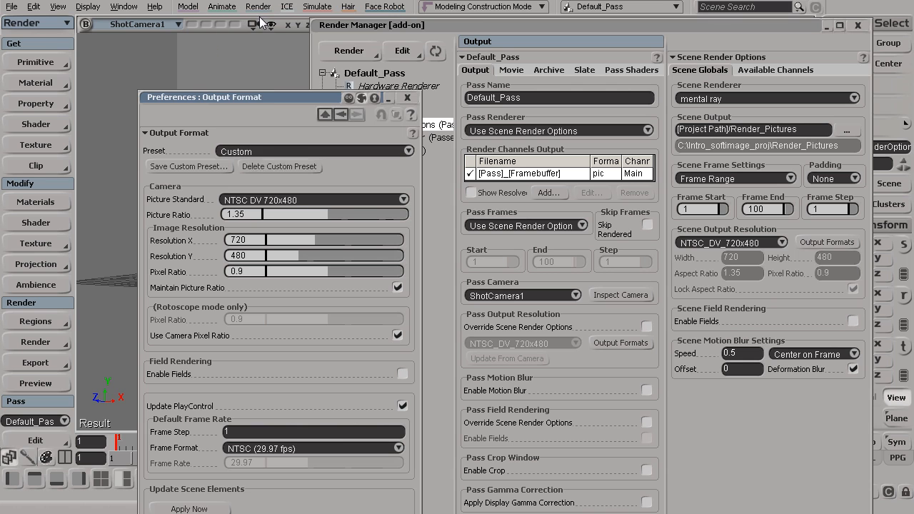
- Set pixel ratio to 1, apply the format to the scene, and preview a render
{"action": "left_click_drag", "start_coordinate": [269, 99], "coordinate": [299, 42]}
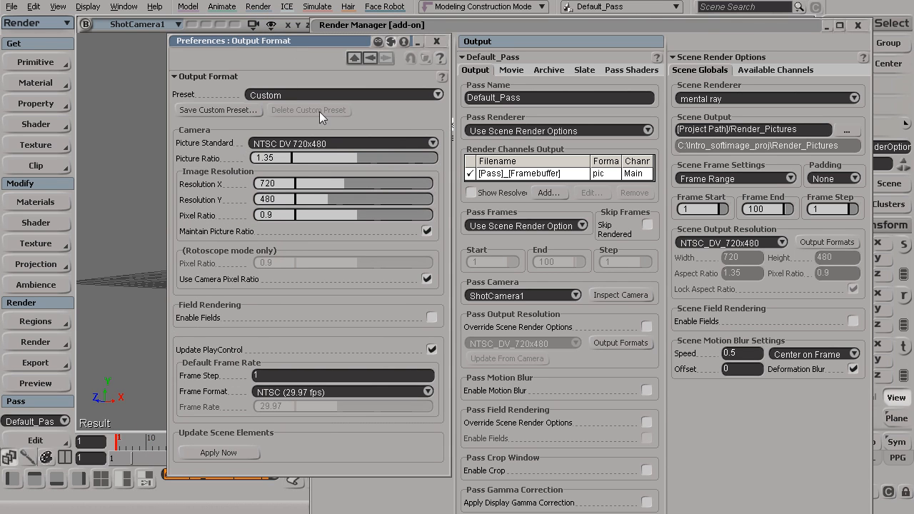
{"action": "double_click", "coordinate": [278, 216]}
{"action": "type", "text": "1"}
{"action": "key", "text": "Return"}
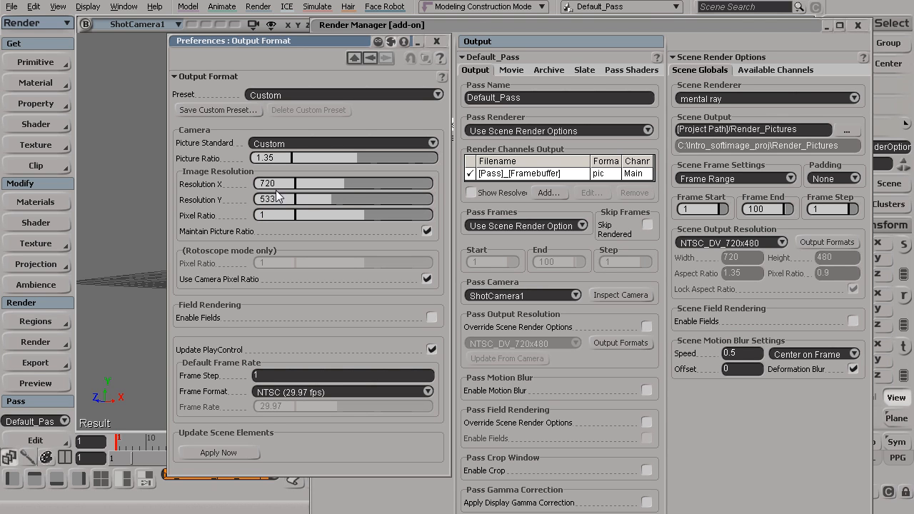
{"action": "left_click", "coordinate": [223, 453]}
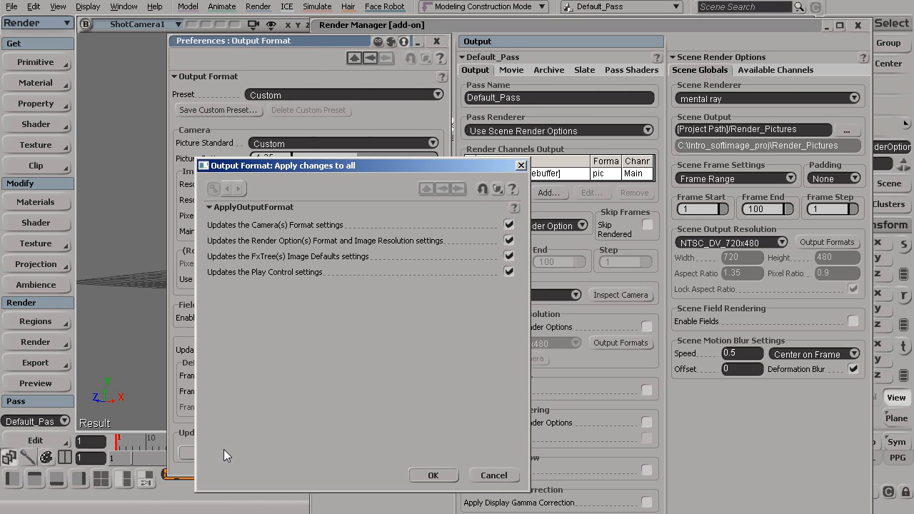
{"action": "left_click", "coordinate": [432, 476]}
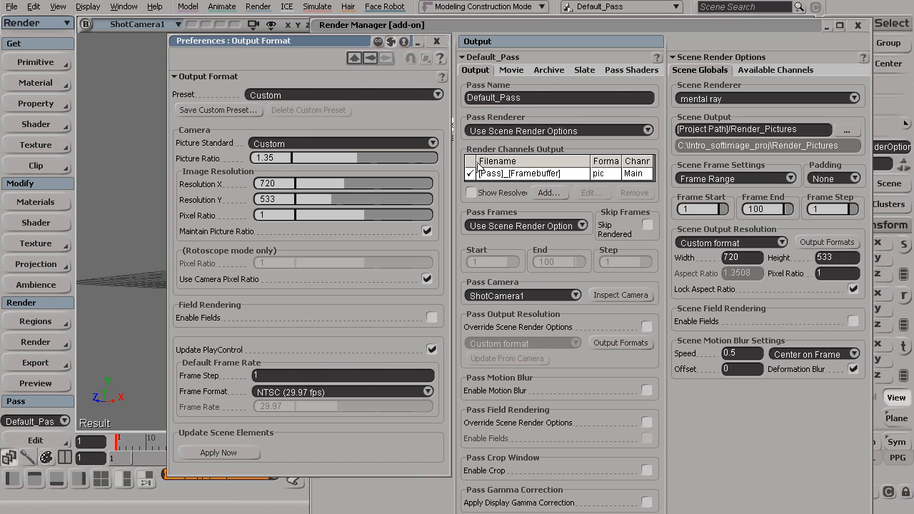
{"action": "left_click", "coordinate": [51, 386]}
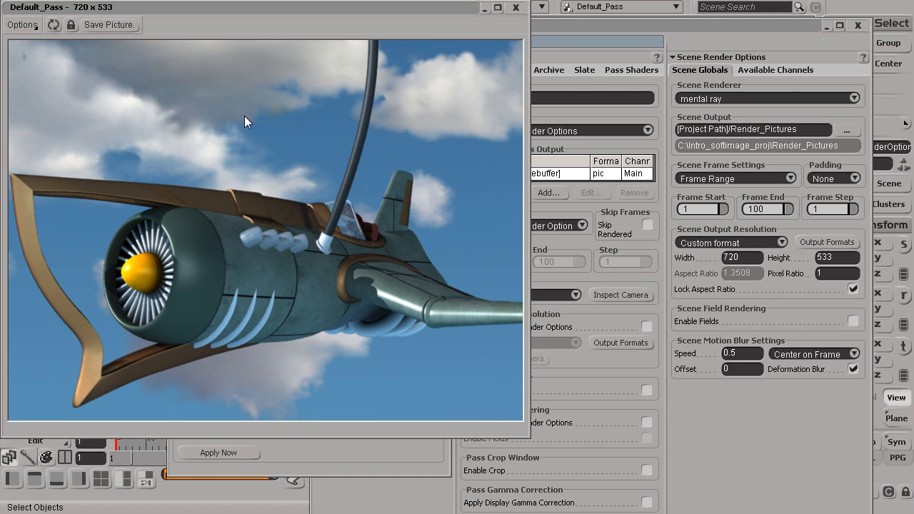
- Close the jet render preview and the Output Format preferences window
{"action": "left_click", "coordinate": [515, 8]}
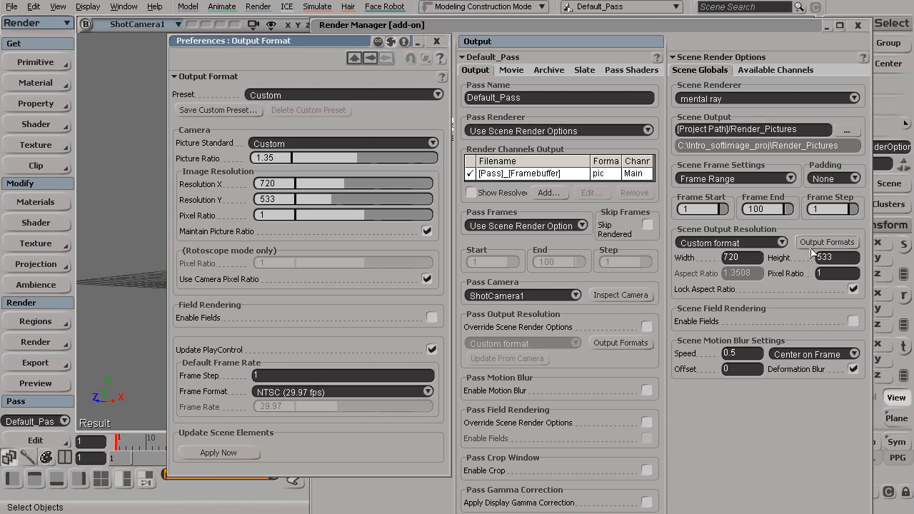
{"action": "left_click", "coordinate": [437, 41]}
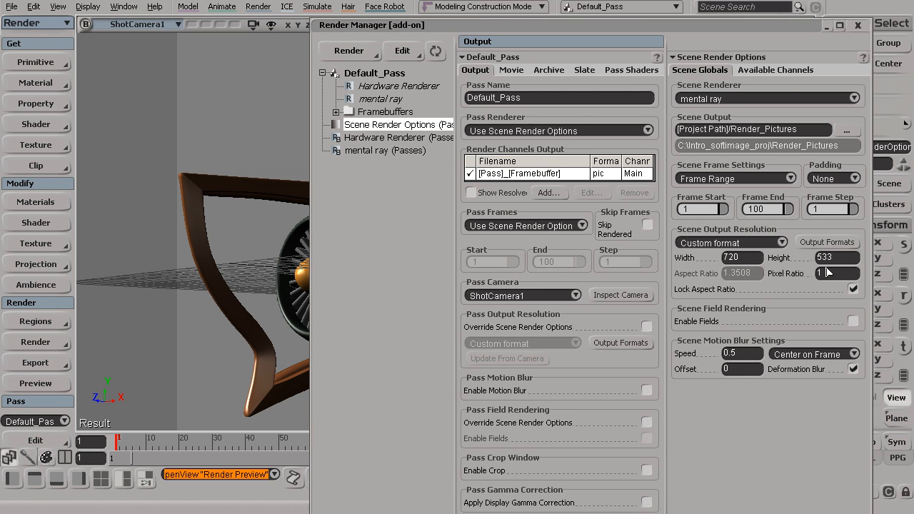
{"action": "left_click", "coordinate": [768, 210]}
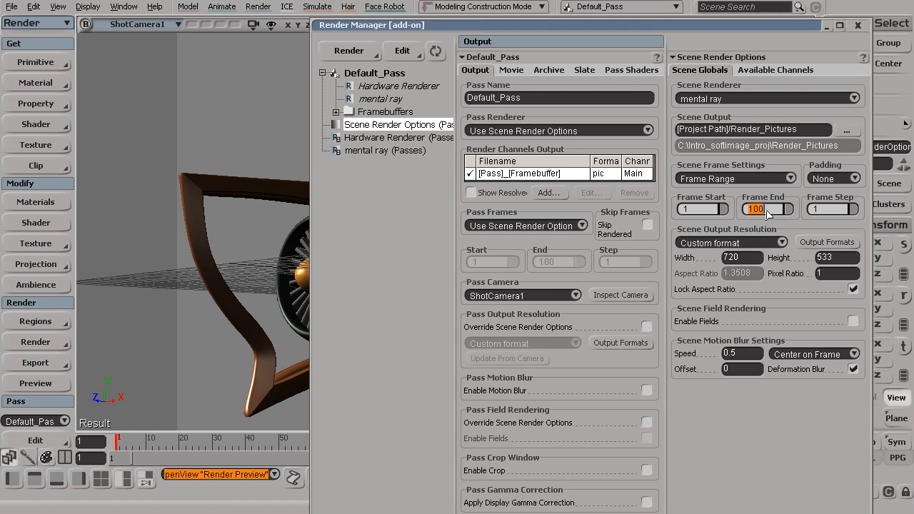
- Set the Scene Globals Frame End to 200 so frames 1–200 render
{"action": "left_click", "coordinate": [706, 210]}
{"action": "left_click", "coordinate": [763, 209]}
{"action": "left_click_drag", "start_coordinate": [687, 22], "coordinate": [452, 10]}
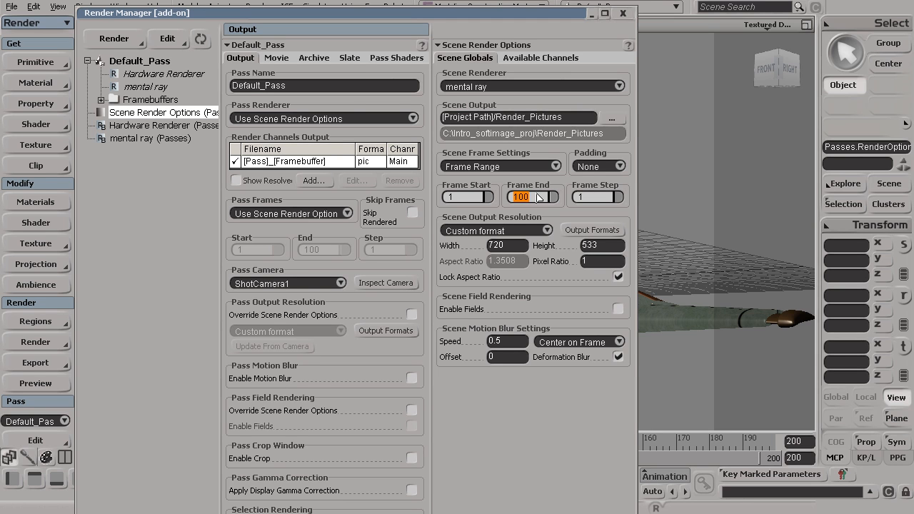
{"action": "type", "text": "200"}
{"action": "key", "text": "Return"}
{"action": "left_click_drag", "start_coordinate": [470, 13], "coordinate": [495, 5]}
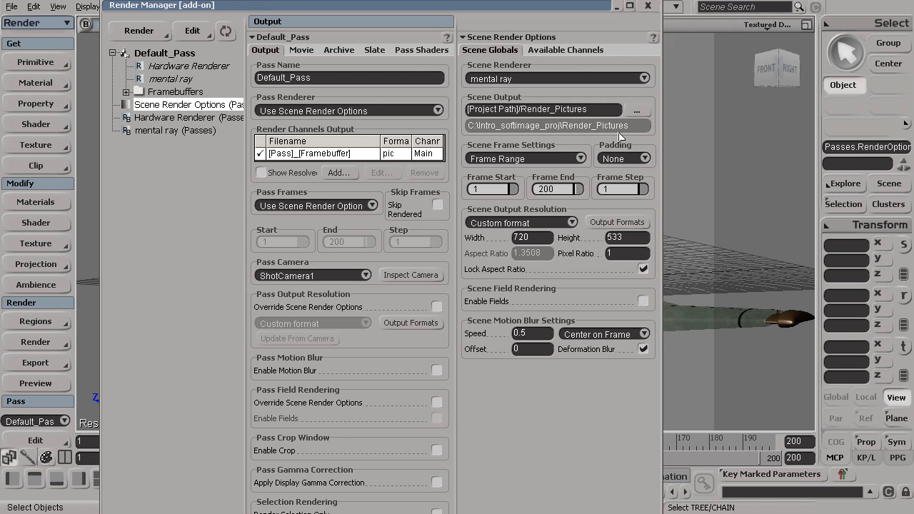
{"action": "key", "text": "shift"}
- Select the Main render channel and open its settings window
{"action": "left_click", "coordinate": [299, 155]}
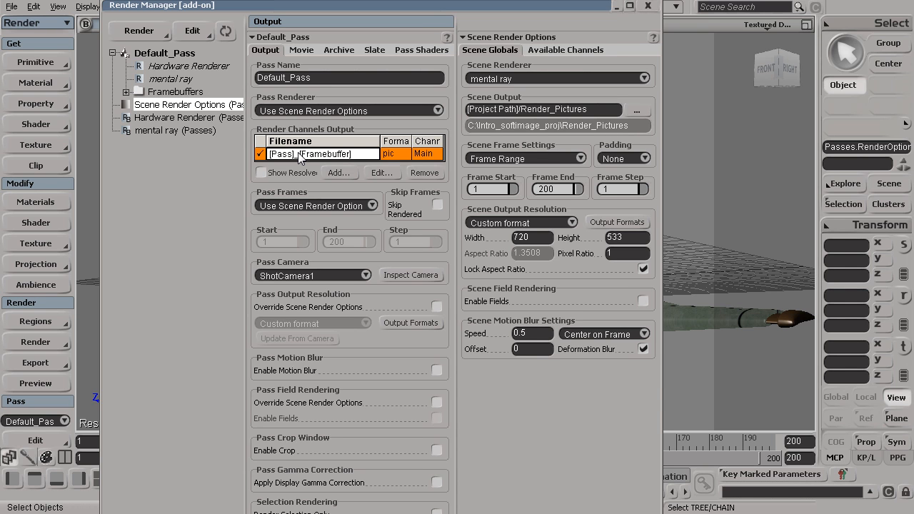
{"action": "left_click", "coordinate": [395, 155]}
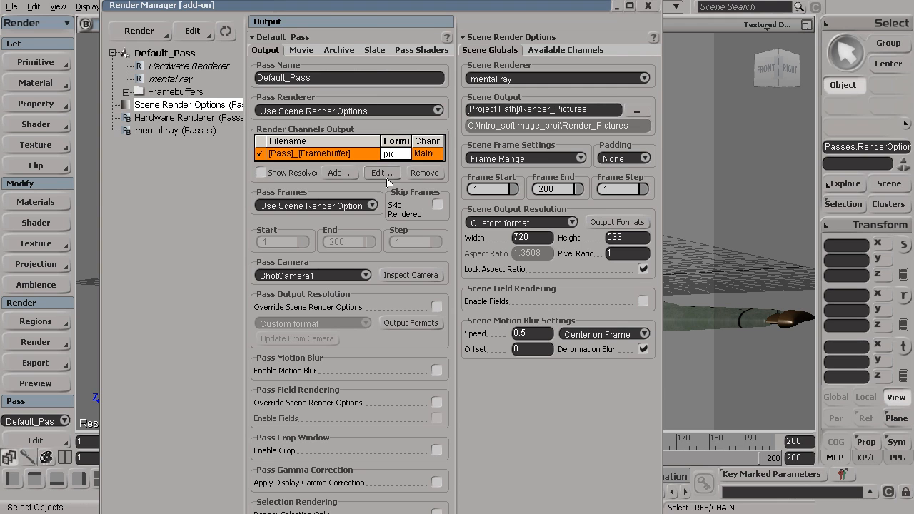
{"action": "left_click", "coordinate": [383, 176]}
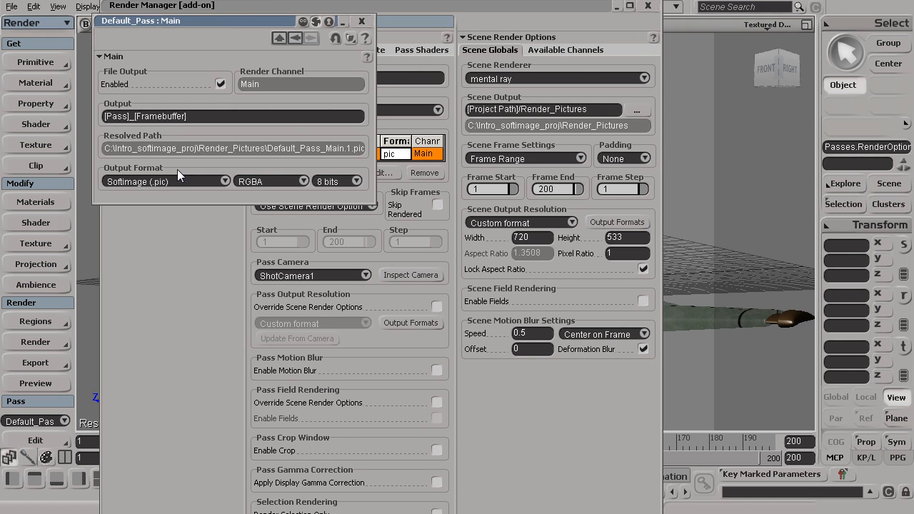
{"action": "left_click_drag", "start_coordinate": [273, 21], "coordinate": [658, 74]}
{"action": "left_click", "coordinate": [608, 235]}
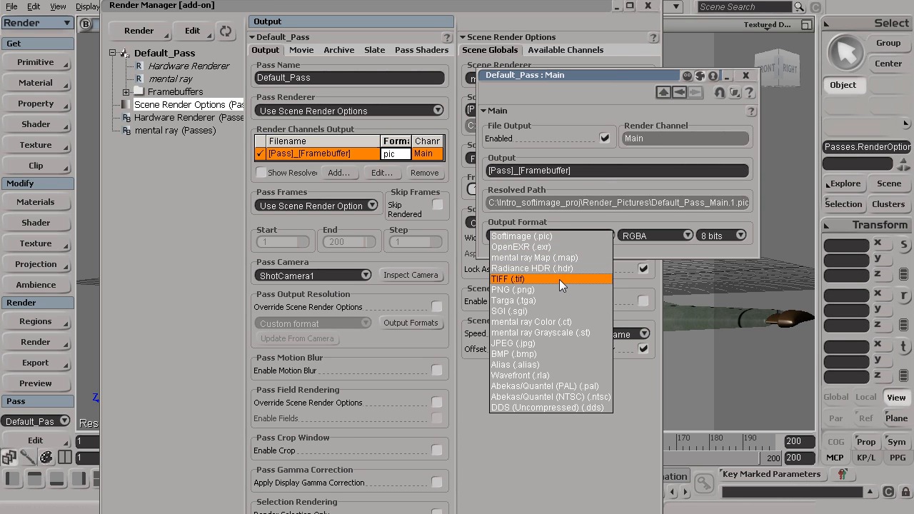
{"action": "left_click", "coordinate": [560, 236]}
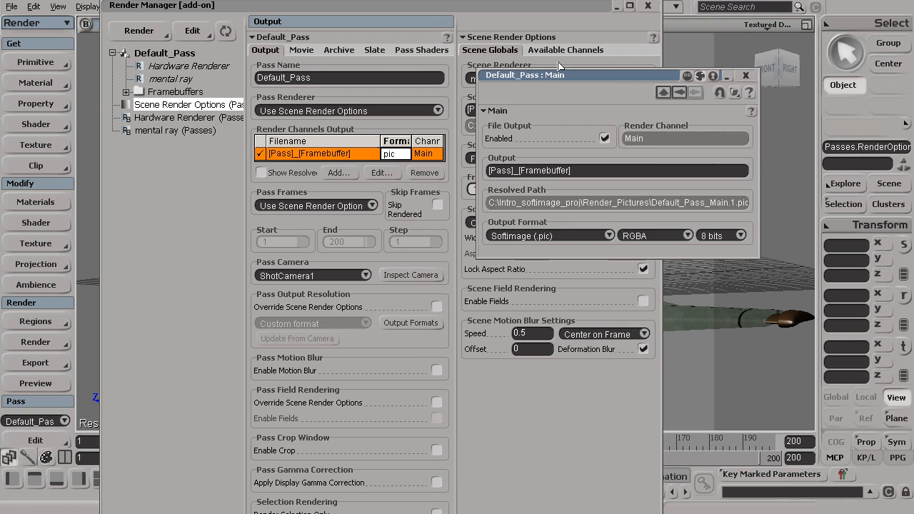
{"action": "left_click_drag", "start_coordinate": [550, 75], "coordinate": [162, 111]}
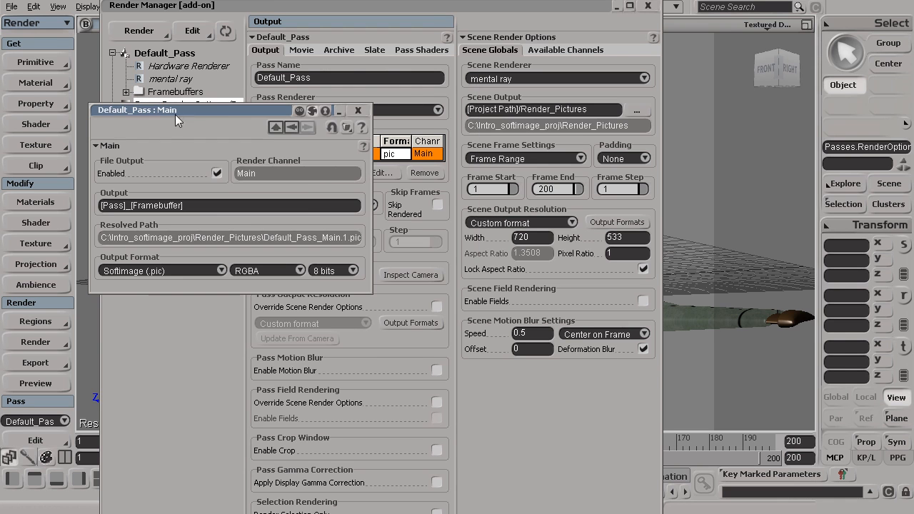
- Set the Main channel's output image format to Targa (.tga) and close the settings
{"action": "left_click", "coordinate": [491, 190]}
{"action": "left_click", "coordinate": [560, 191]}
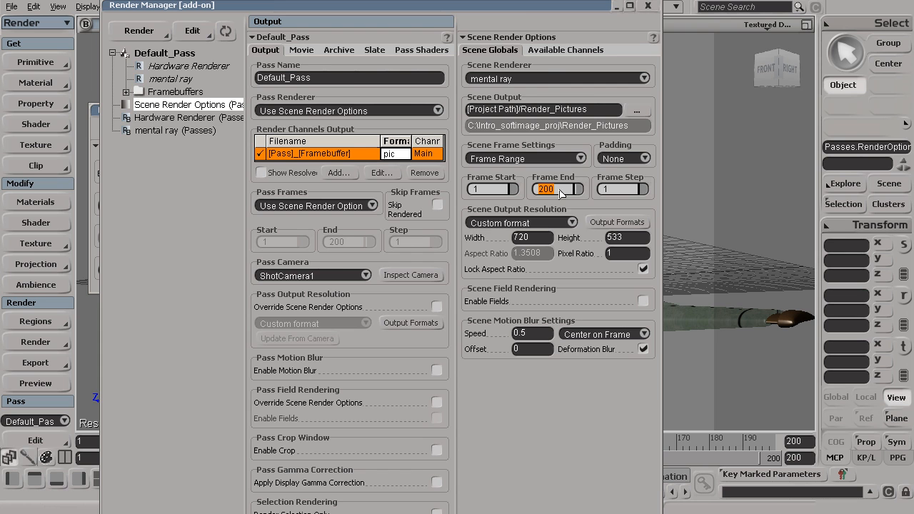
{"action": "left_click_drag", "start_coordinate": [521, 6], "coordinate": [622, 6]}
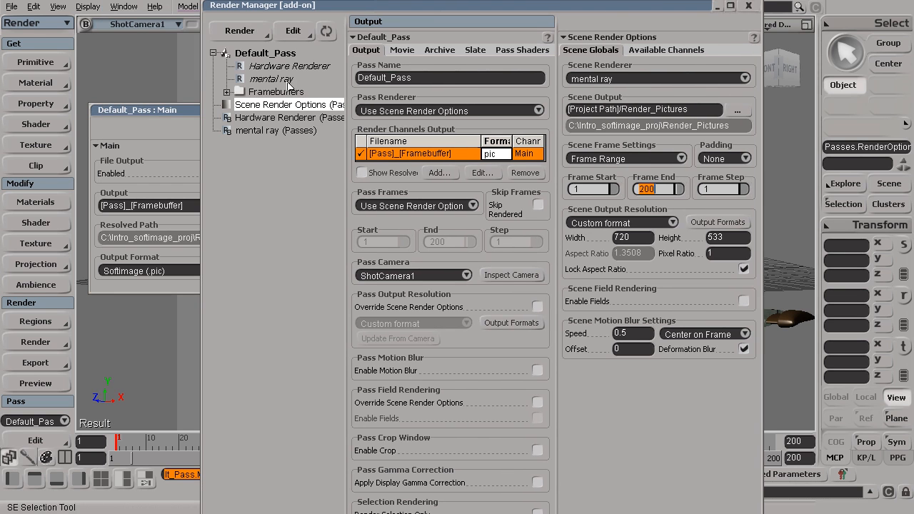
{"action": "left_click_drag", "start_coordinate": [165, 108], "coordinate": [164, 89]}
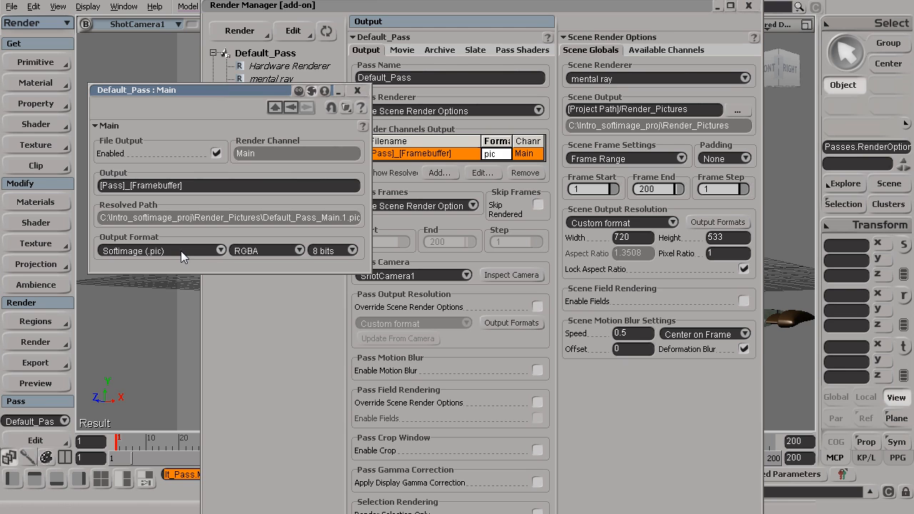
{"action": "left_click", "coordinate": [217, 248]}
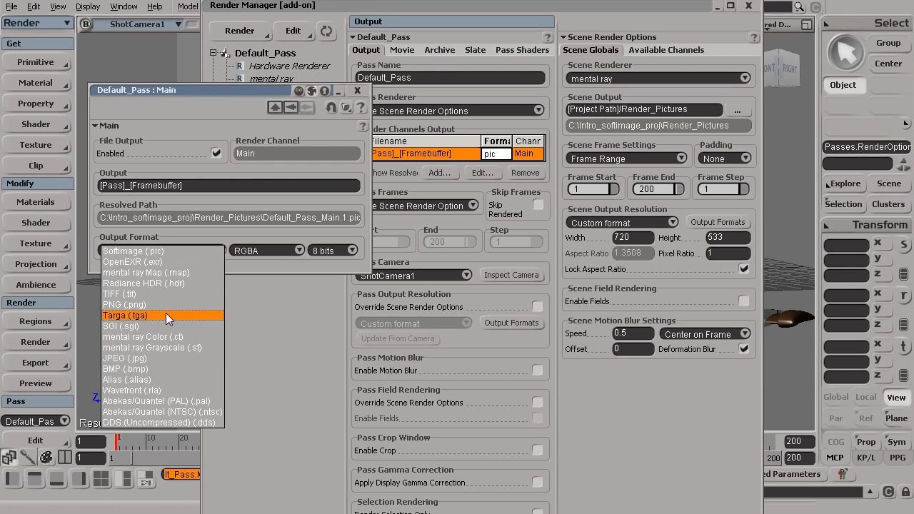
{"action": "left_click", "coordinate": [164, 252]}
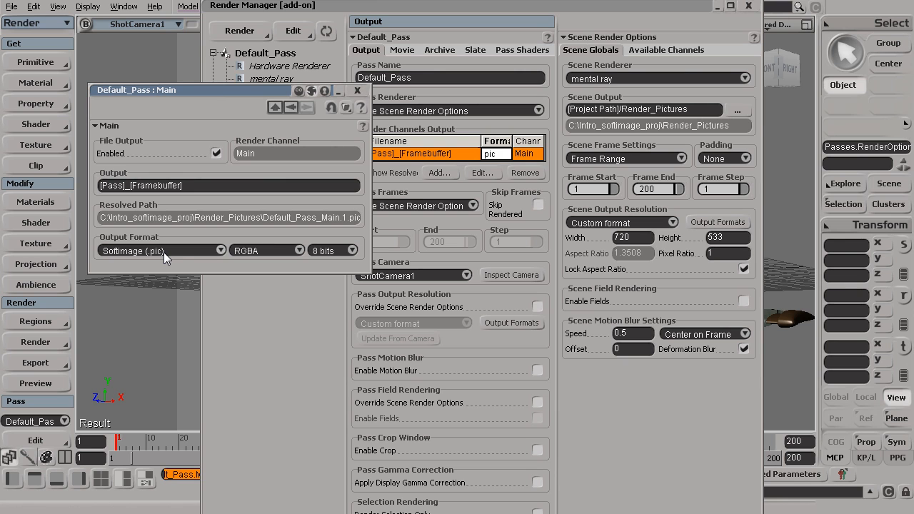
{"action": "left_click", "coordinate": [182, 254]}
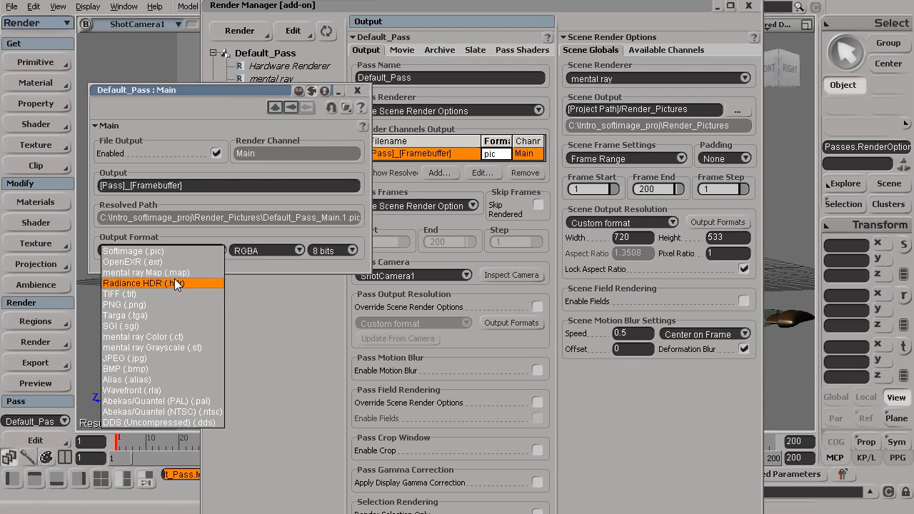
{"action": "left_click", "coordinate": [151, 315]}
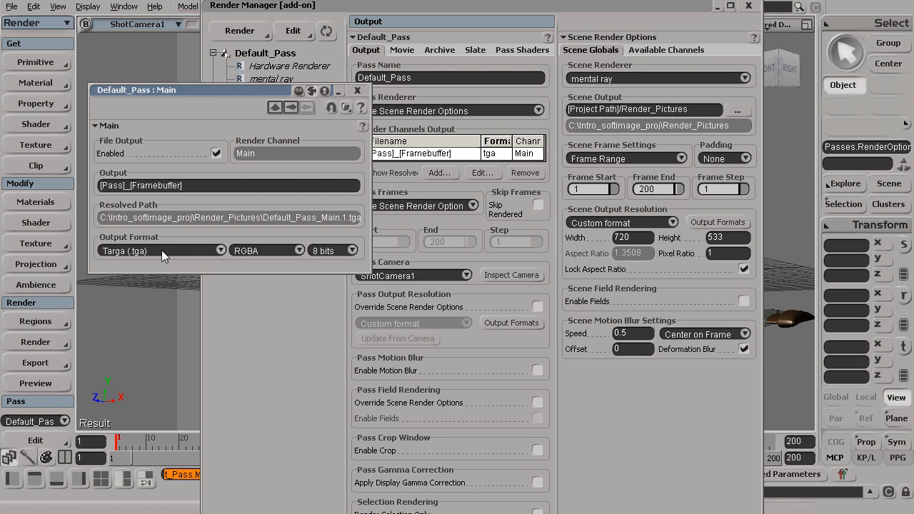
{"action": "left_click", "coordinate": [357, 90]}
- Rename the Main channel's output file to softimage_ship_render
{"action": "left_click_drag", "start_coordinate": [197, 184], "coordinate": [103, 203]}
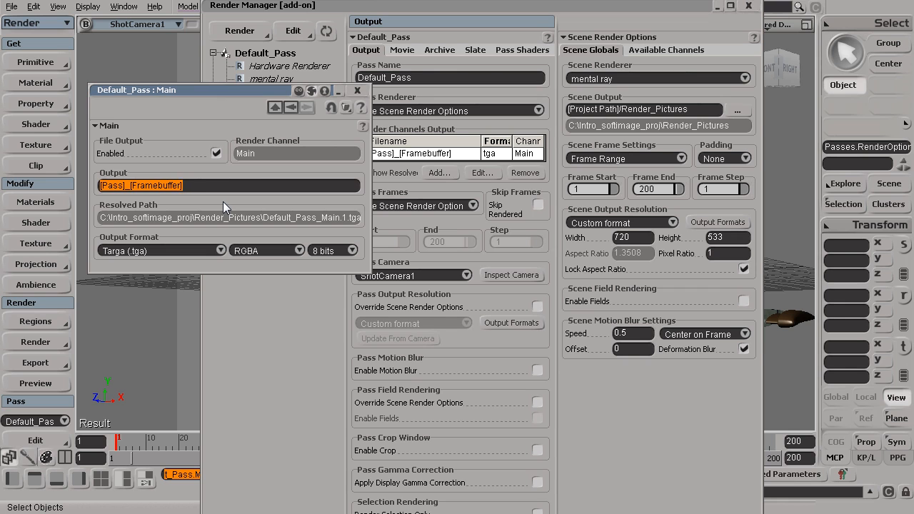
{"action": "type", "text": "softi"}
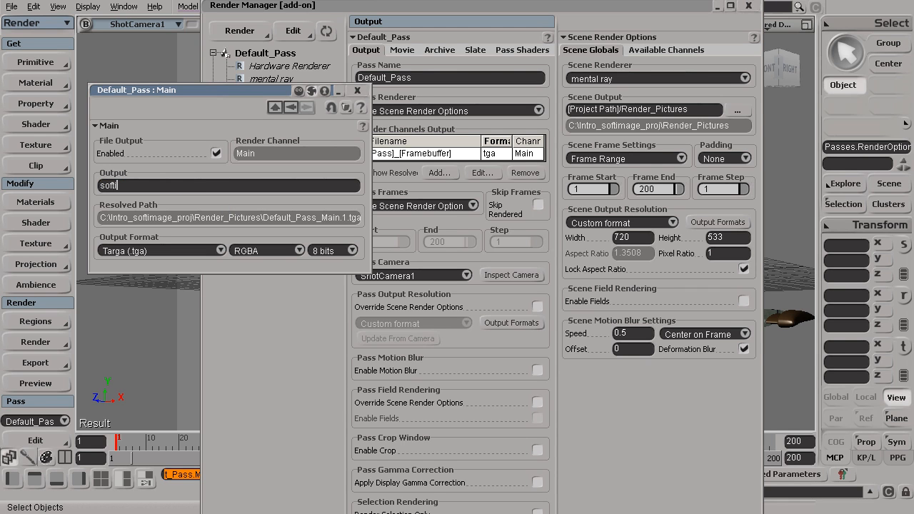
{"action": "type", "text": "mage_ship_render"}
{"action": "key", "text": "Return"}
{"action": "left_click", "coordinate": [357, 90]}
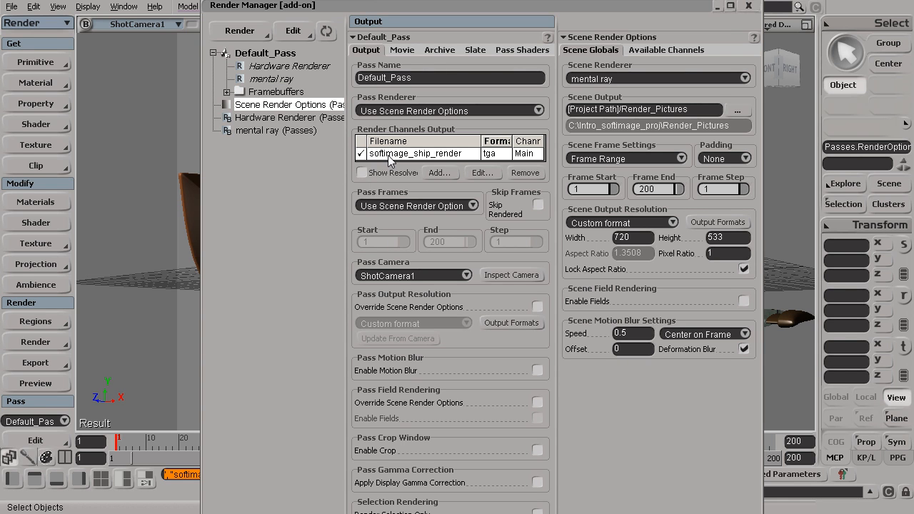
- Append .[frame] to the output filename so each frame gets a numbered file
{"action": "left_click", "coordinate": [483, 173]}
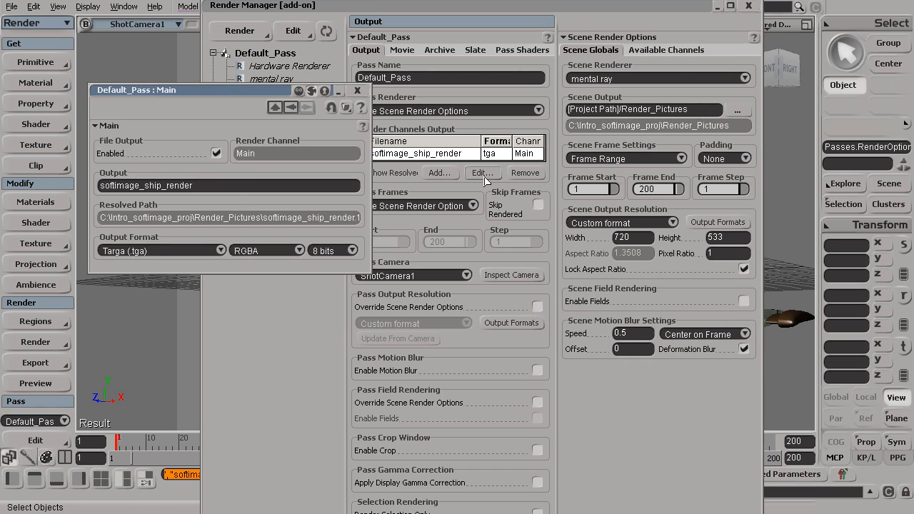
{"action": "left_click", "coordinate": [235, 188]}
{"action": "left_click", "coordinate": [234, 187]}
{"action": "type", "text": "[frame]"}
{"action": "key", "text": "Left"}
{"action": "key", "text": "Left"}
{"action": "key", "text": "Left"}
{"action": "key", "text": "Left"}
{"action": "type", "text": "."}
{"action": "key", "text": "End"}
{"action": "left_click", "coordinate": [357, 90]}
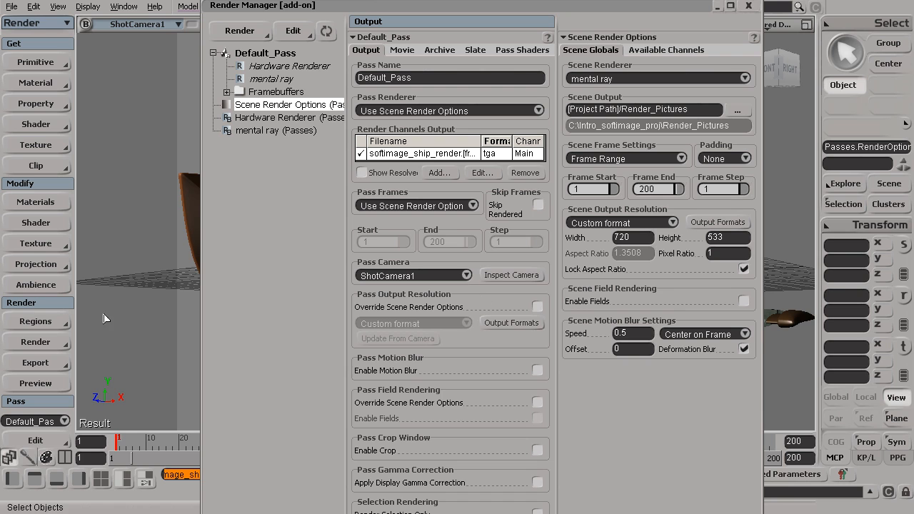
{"action": "left_click", "coordinate": [48, 321]}
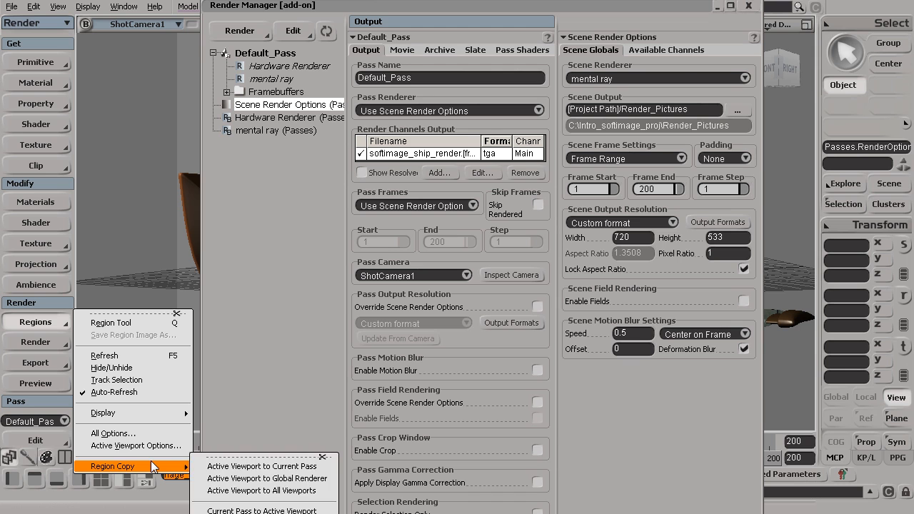
{"action": "mouse_move", "coordinate": [164, 467]}
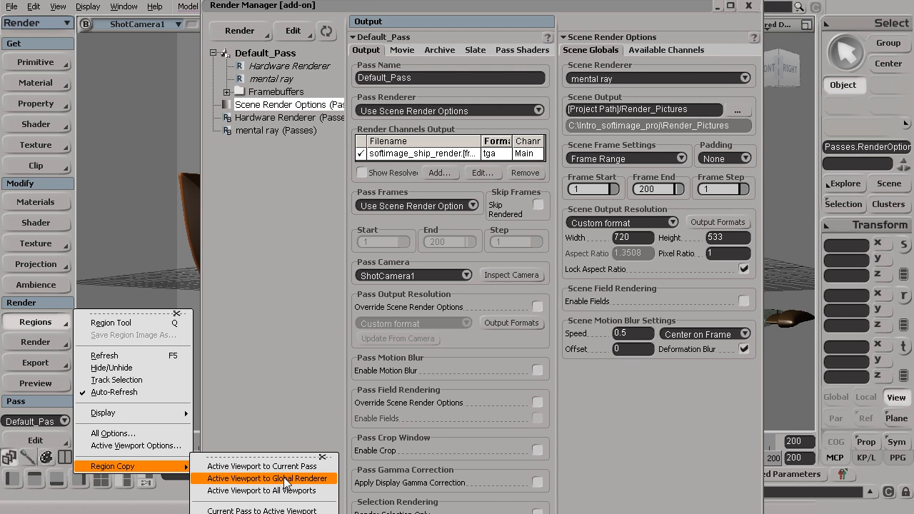
{"action": "left_click", "coordinate": [282, 368]}
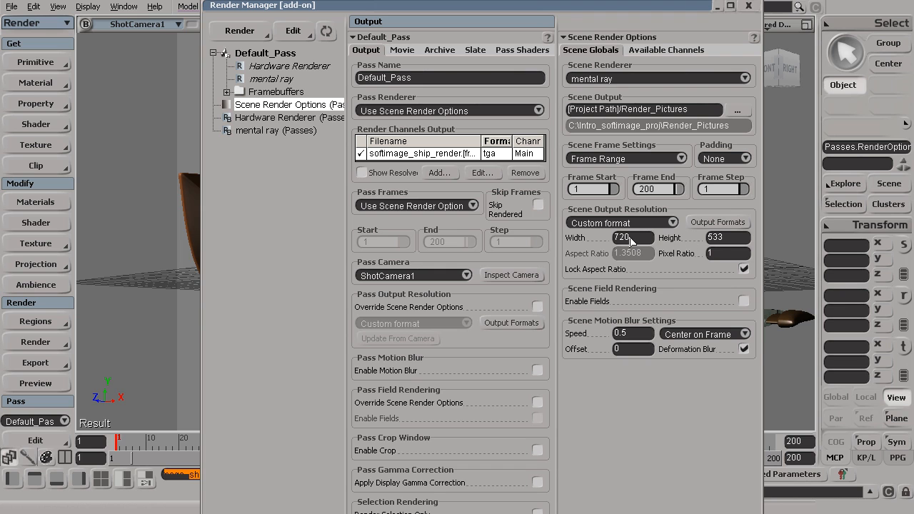
{"action": "left_click", "coordinate": [605, 192]}
{"action": "left_click", "coordinate": [662, 192]}
{"action": "left_click", "coordinate": [281, 107]}
{"action": "double_click", "coordinate": [474, 155]}
{"action": "key", "text": "Return"}
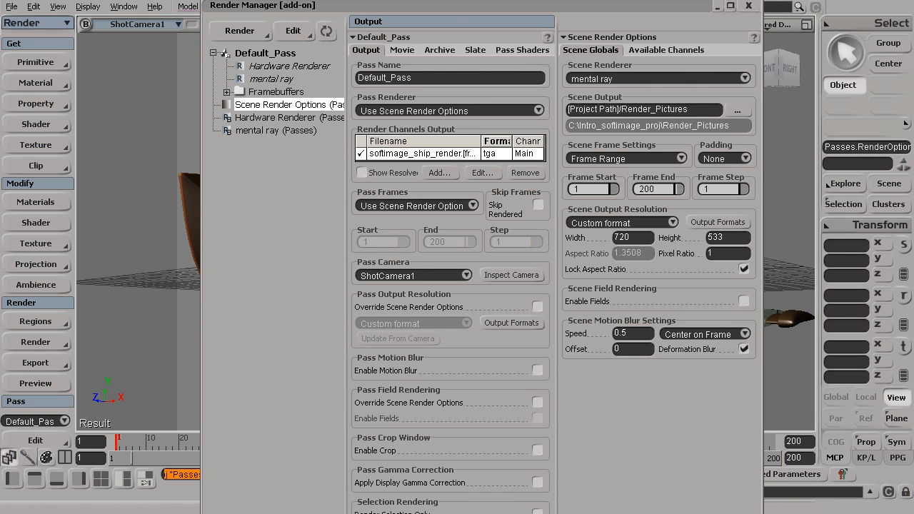
- Apply the HDTV 720 16/9 1280x720 picture standard to the scene and close Preferences
{"action": "left_click", "coordinate": [717, 222]}
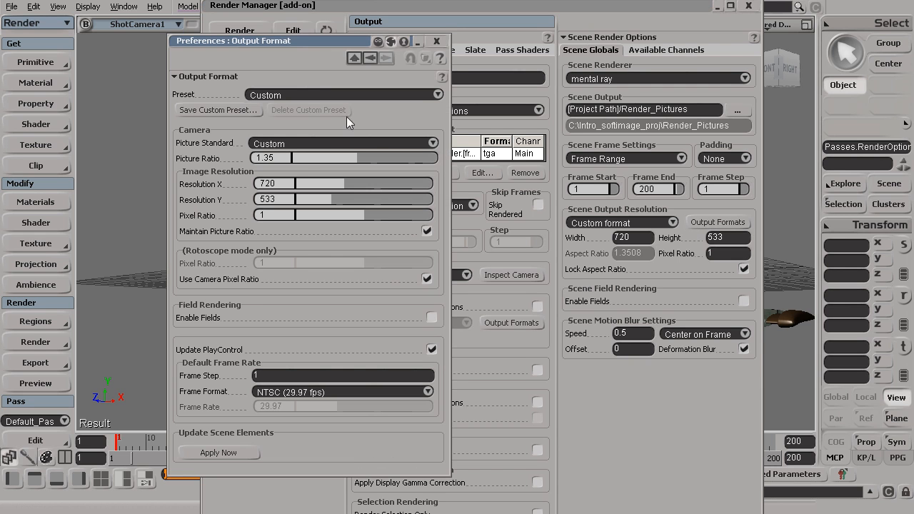
{"action": "left_click", "coordinate": [302, 143]}
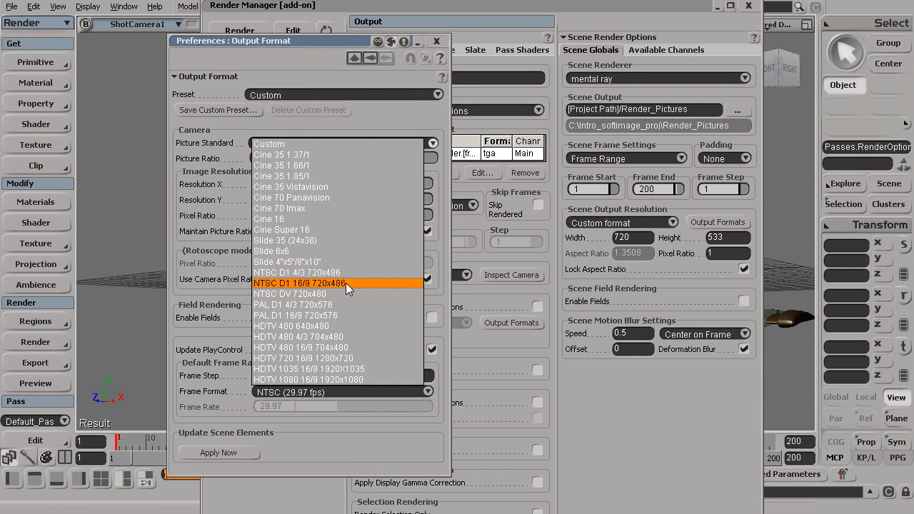
{"action": "left_click", "coordinate": [364, 359]}
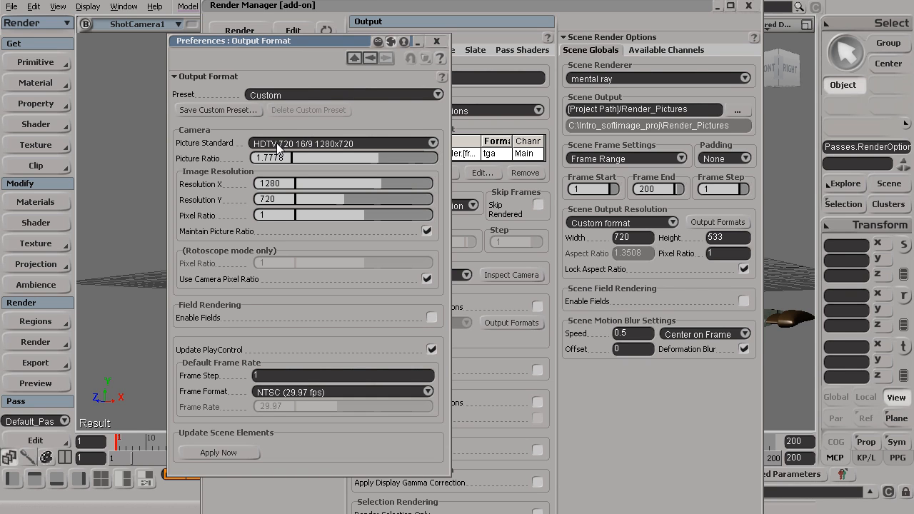
{"action": "left_click", "coordinate": [223, 453]}
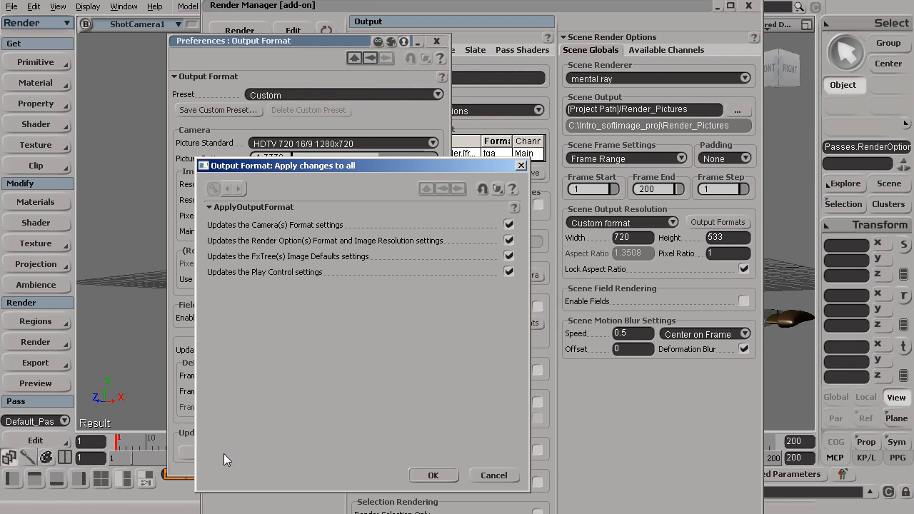
{"action": "left_click", "coordinate": [437, 473]}
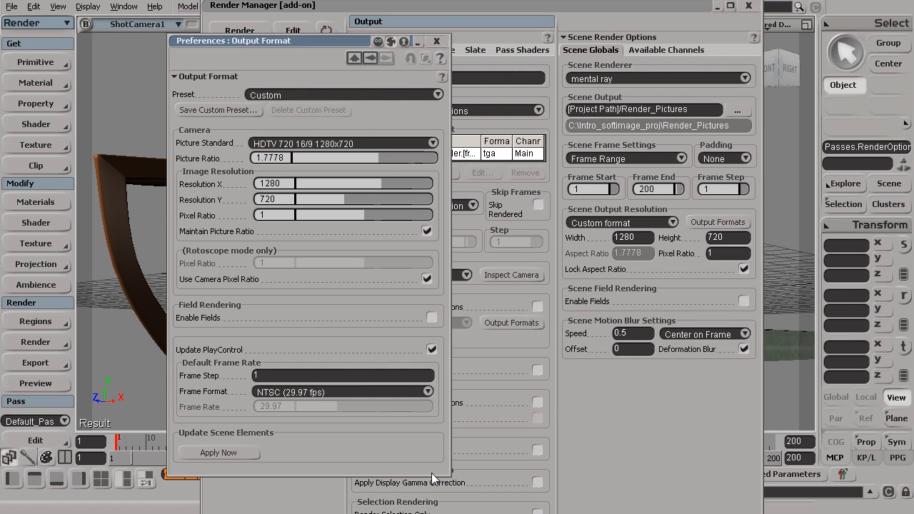
{"action": "left_click", "coordinate": [438, 40]}
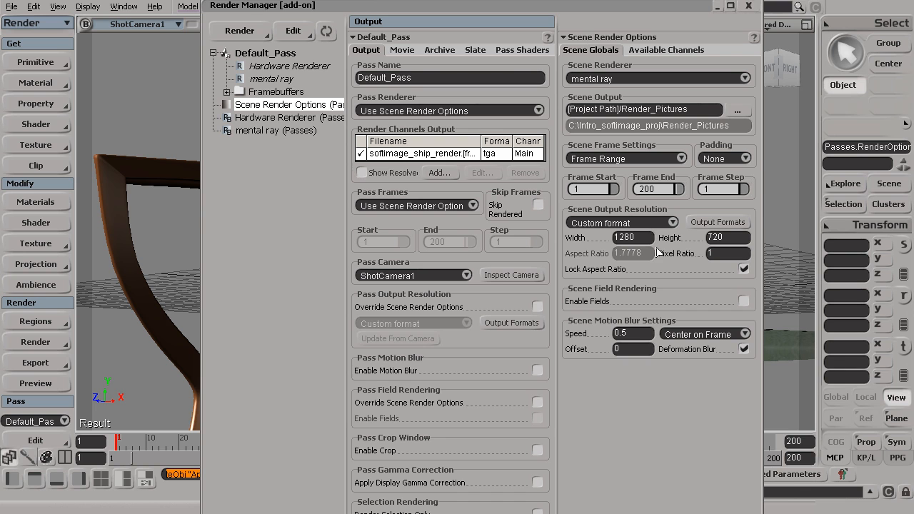
- Render the current pass and enlarge the render window to watch the frames
{"action": "left_click", "coordinate": [34, 343]}
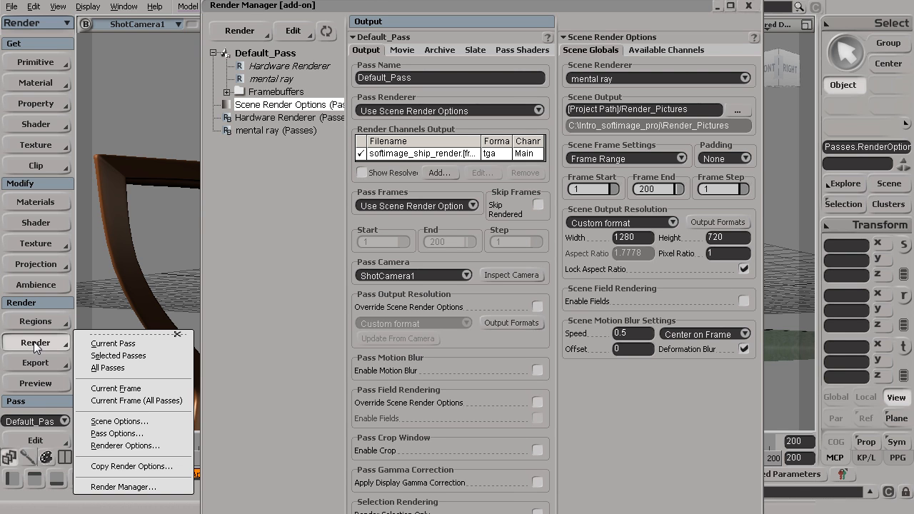
{"action": "left_click", "coordinate": [150, 344]}
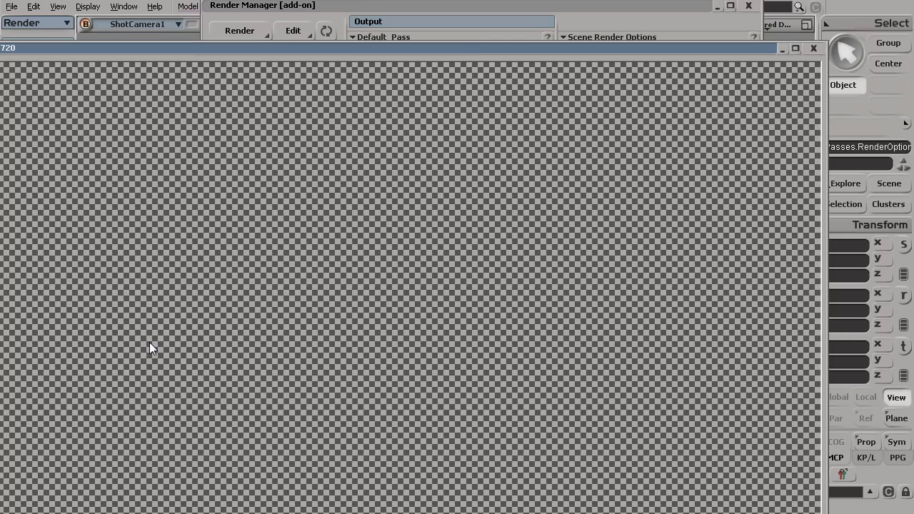
{"action": "left_click_drag", "start_coordinate": [355, 50], "coordinate": [449, 3]}
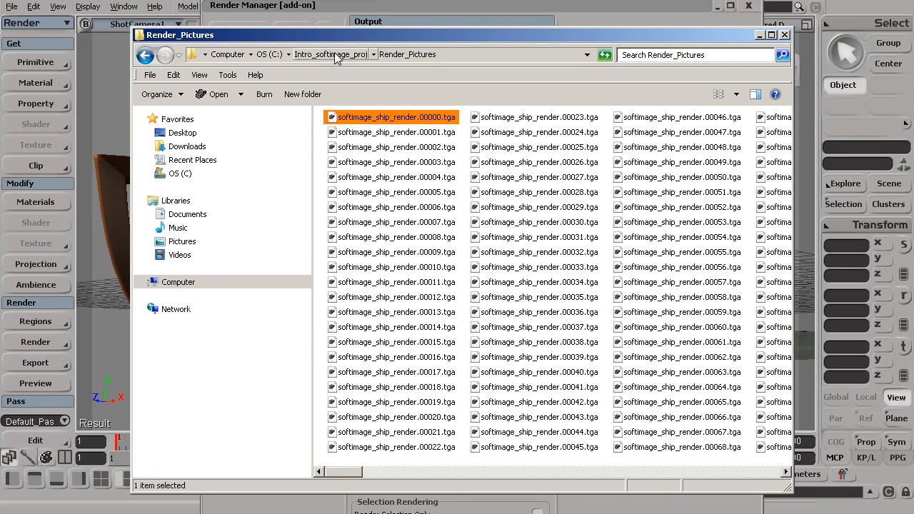
- Step through the early TGA frames and open frame 00015 to view the jet
{"action": "left_click", "coordinate": [390, 133]}
{"action": "left_click", "coordinate": [393, 194]}
{"action": "left_click", "coordinate": [393, 208]}
{"action": "left_click", "coordinate": [393, 225]}
{"action": "left_click", "coordinate": [393, 255]}
{"action": "left_click", "coordinate": [394, 287]}
{"action": "left_click", "coordinate": [392, 302]}
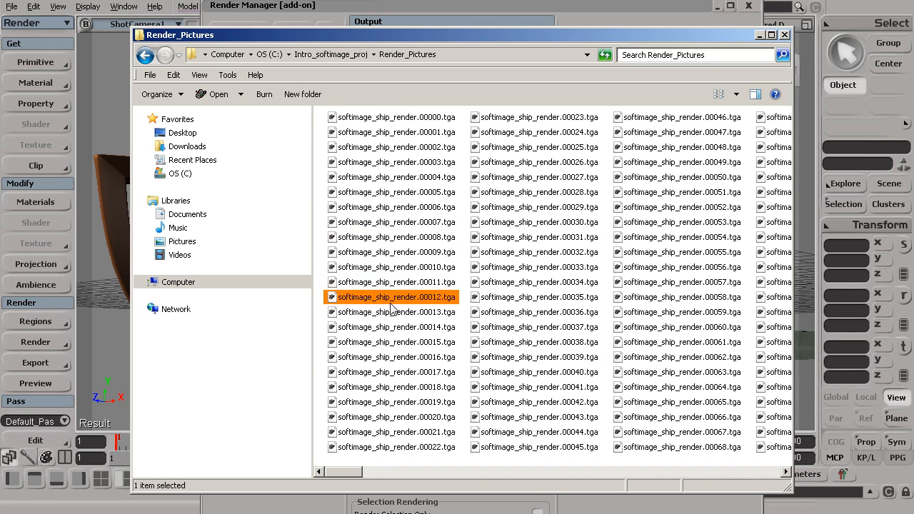
{"action": "left_click", "coordinate": [393, 314]}
{"action": "left_click", "coordinate": [394, 328]}
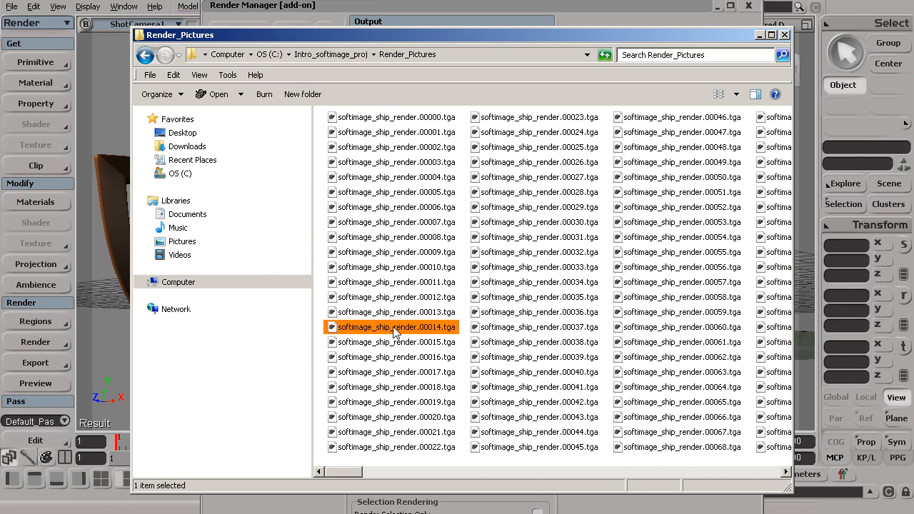
{"action": "double_click", "coordinate": [392, 342]}
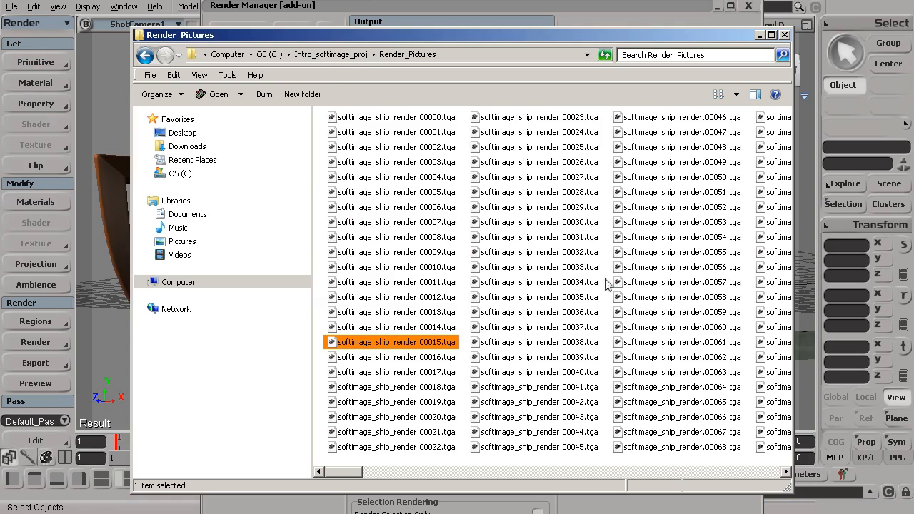
- Browse the later rendered frames 00052 through 00058
{"action": "left_click", "coordinate": [665, 285]}
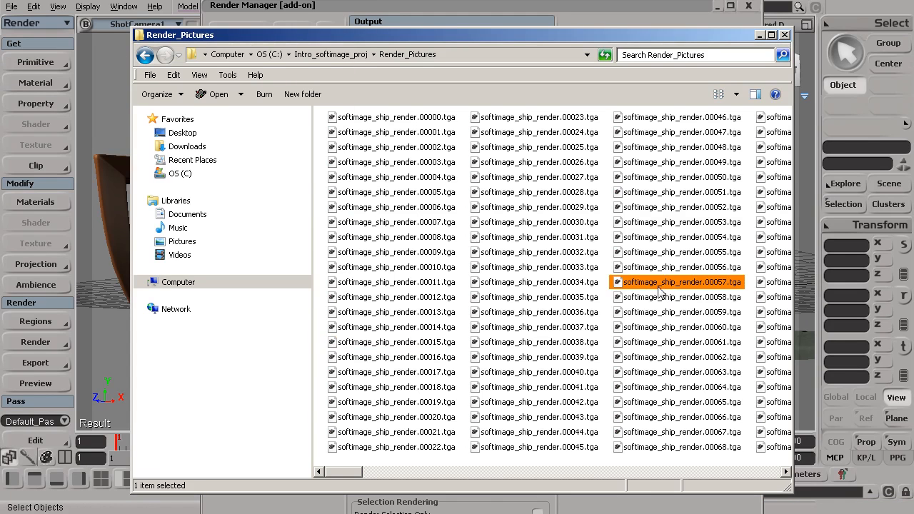
{"action": "left_click", "coordinate": [664, 240]}
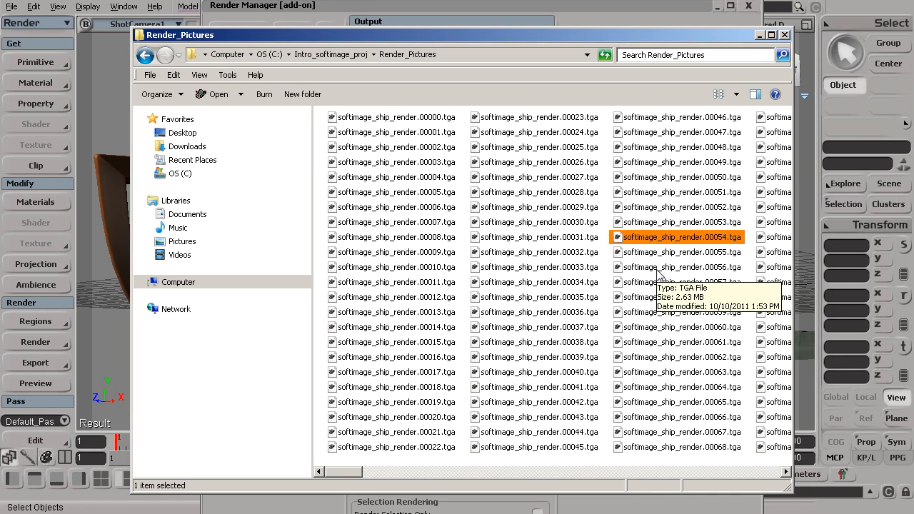
{"action": "left_click", "coordinate": [674, 207]}
{"action": "left_click", "coordinate": [673, 222]}
{"action": "left_click", "coordinate": [671, 252]}
{"action": "left_click", "coordinate": [677, 284]}
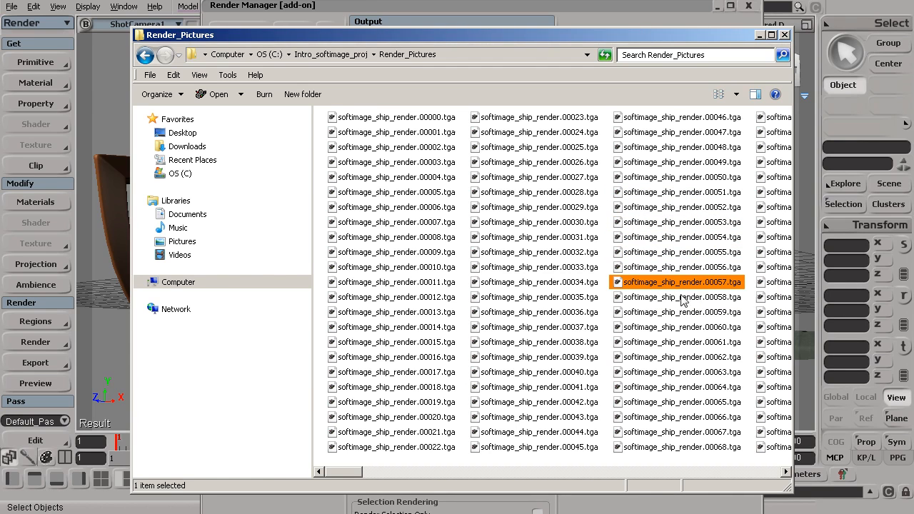
{"action": "left_click", "coordinate": [683, 297]}
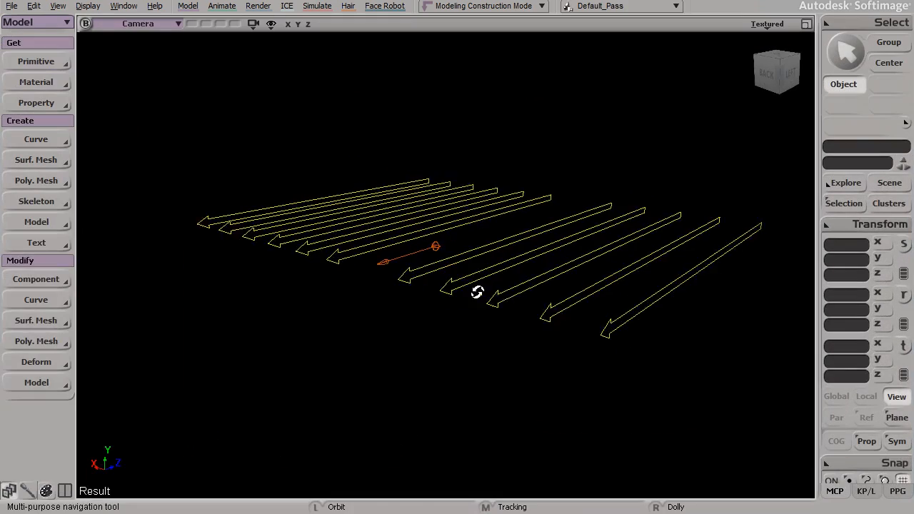
- Set the point light's shadow map resolution to 2048 and draw a render region over the DT letters
{"action": "left_click_drag", "start_coordinate": [478, 293], "coordinate": [481, 290]}
{"action": "right_click_drag", "start_coordinate": [481, 290], "coordinate": [561, 318]}
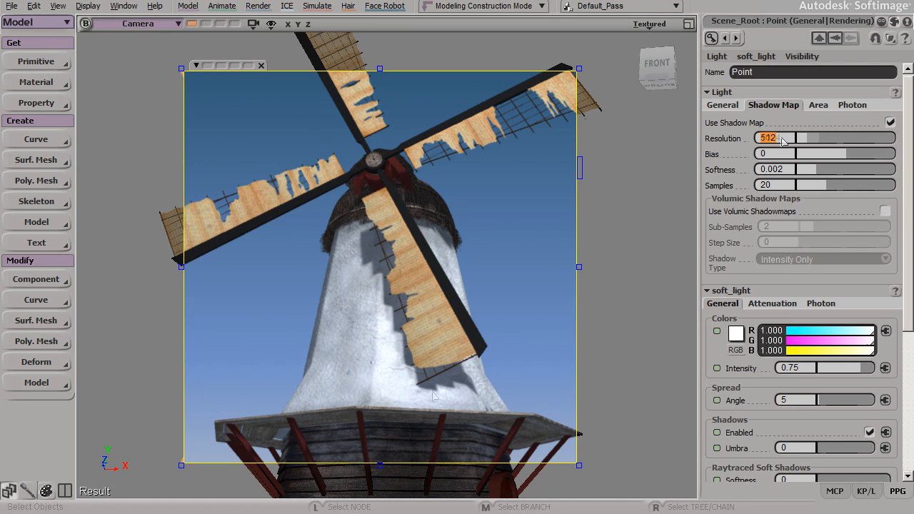
{"action": "type", "text": "10"}
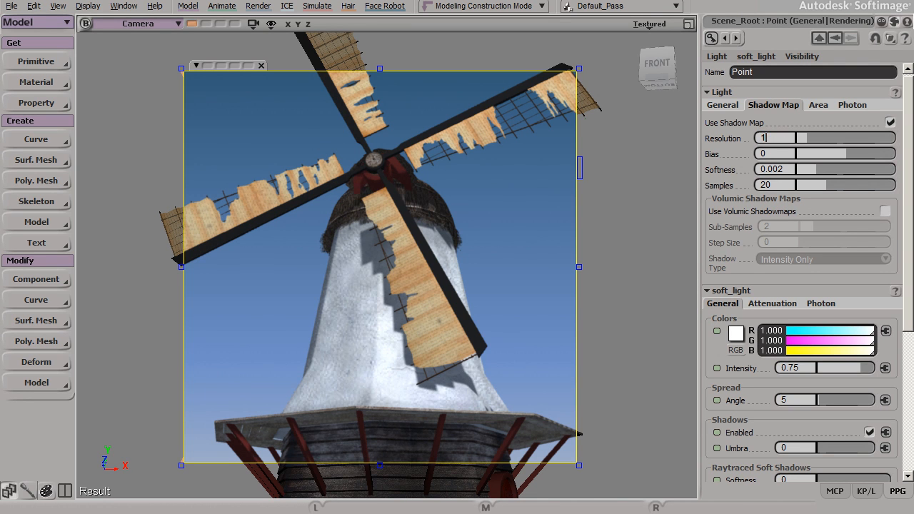
{"action": "type", "text": "48"}
{"action": "key", "text": "Return"}
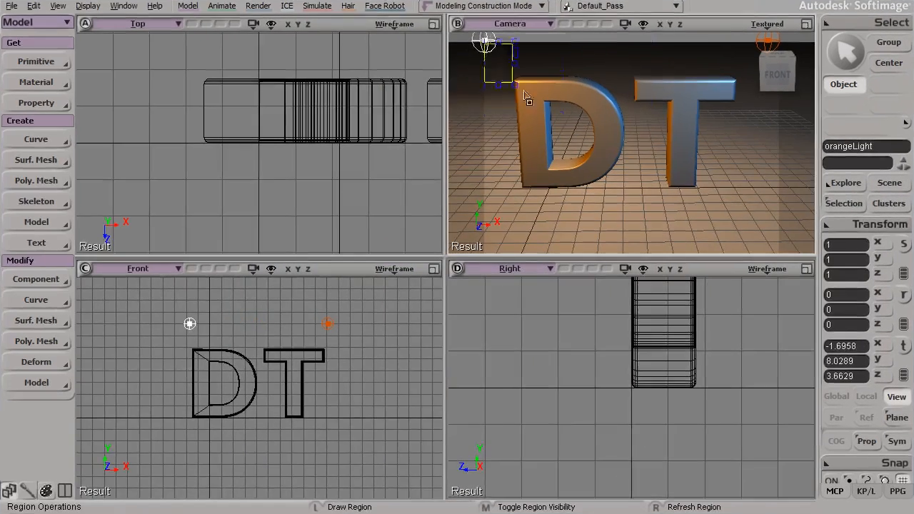
{"action": "left_click_drag", "start_coordinate": [525, 98], "coordinate": [772, 247]}
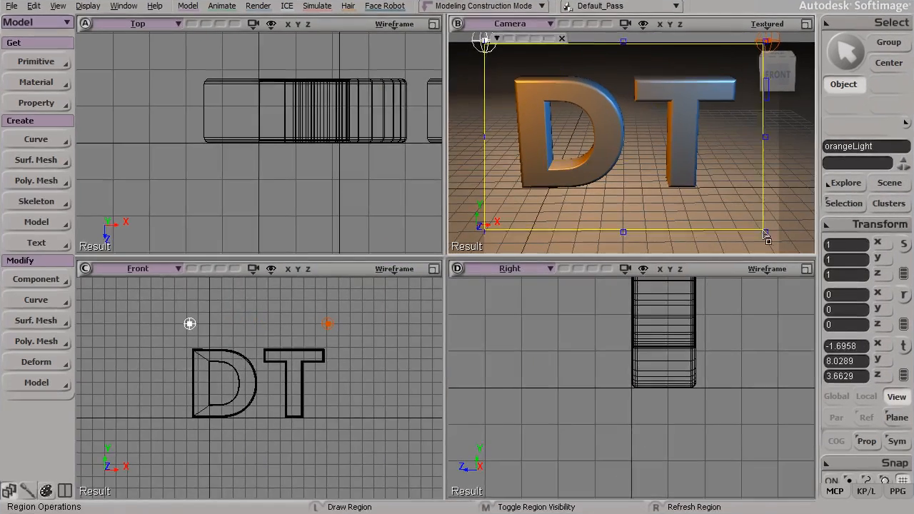